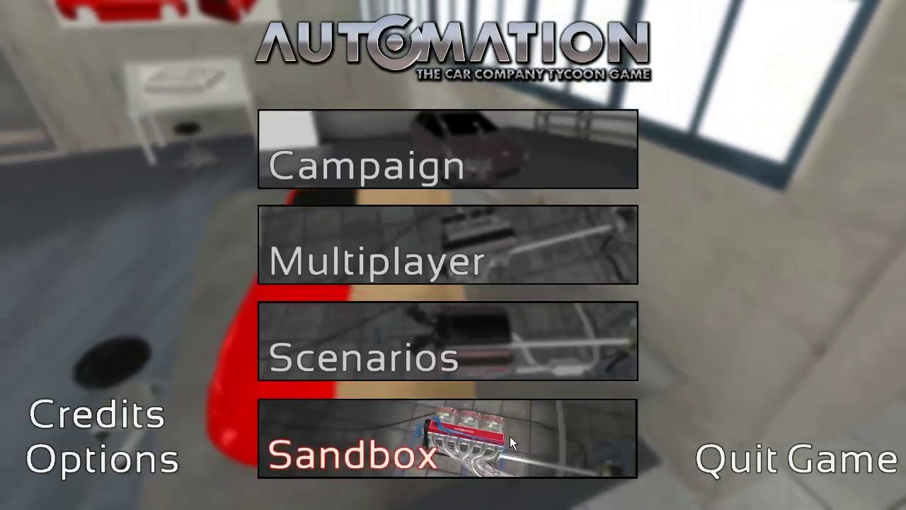
Open the saved 200SX, dismiss the engine warning, then return to the Sandbox car list
{"action": "left_click", "coordinate": [493, 431]}
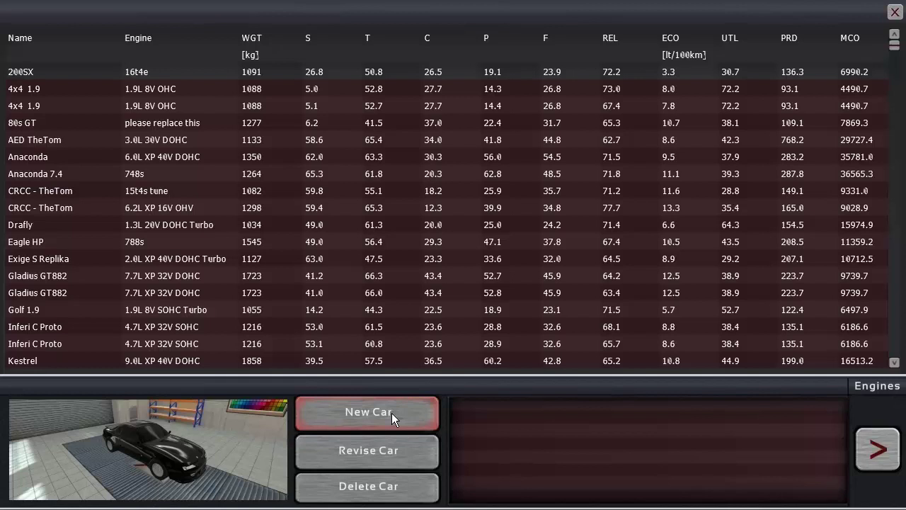
{"action": "left_click", "coordinate": [356, 450]}
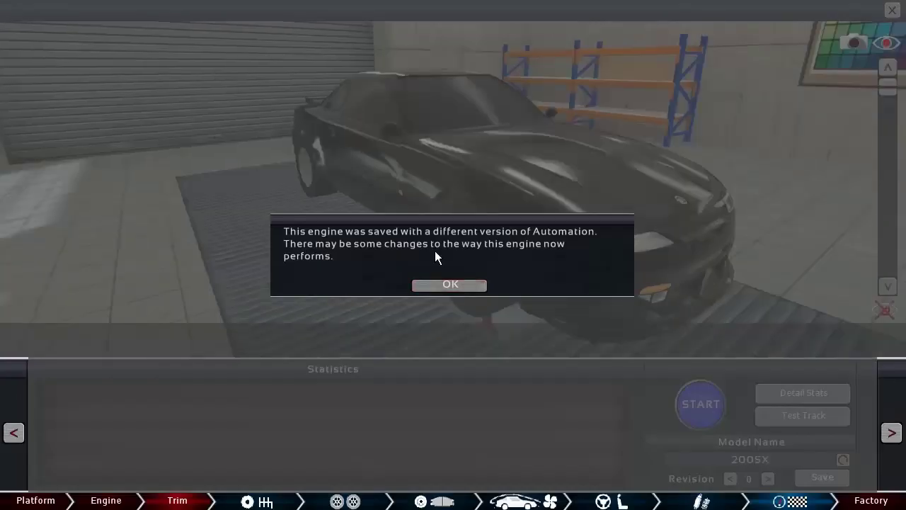
{"action": "left_click", "coordinate": [447, 286]}
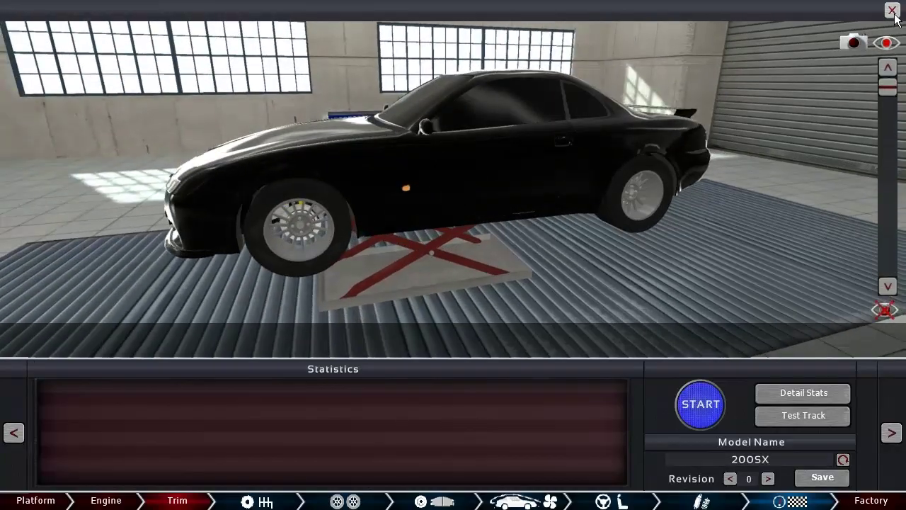
{"action": "left_click", "coordinate": [892, 12]}
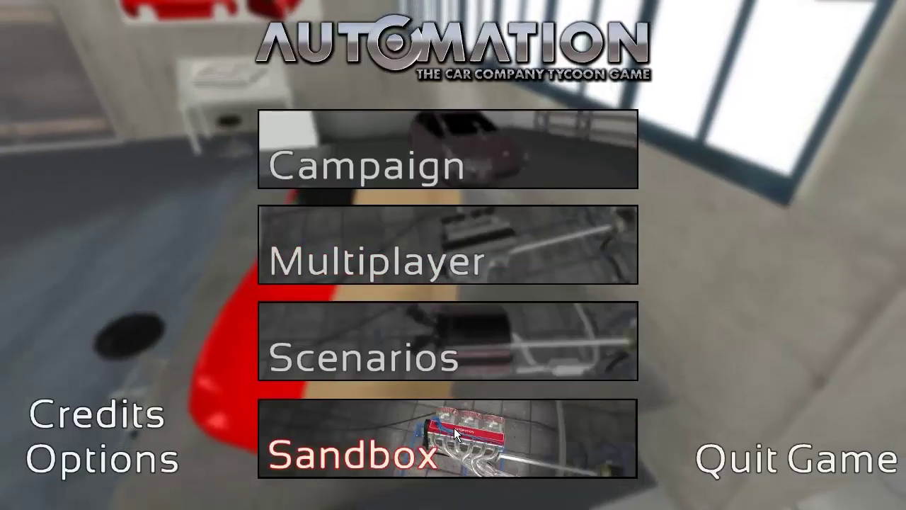
{"action": "left_click", "coordinate": [454, 427]}
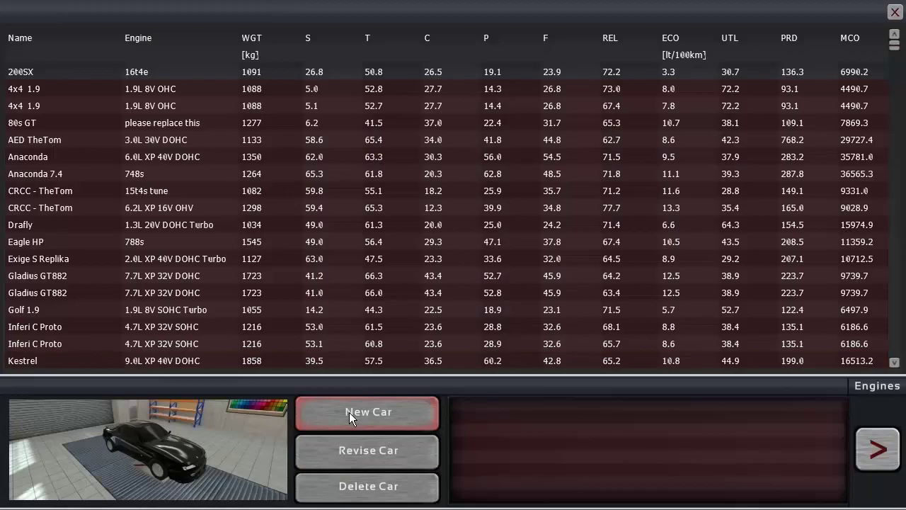
Start a new car on a monocoque chassis made of glued aluminium
{"action": "left_click", "coordinate": [363, 413]}
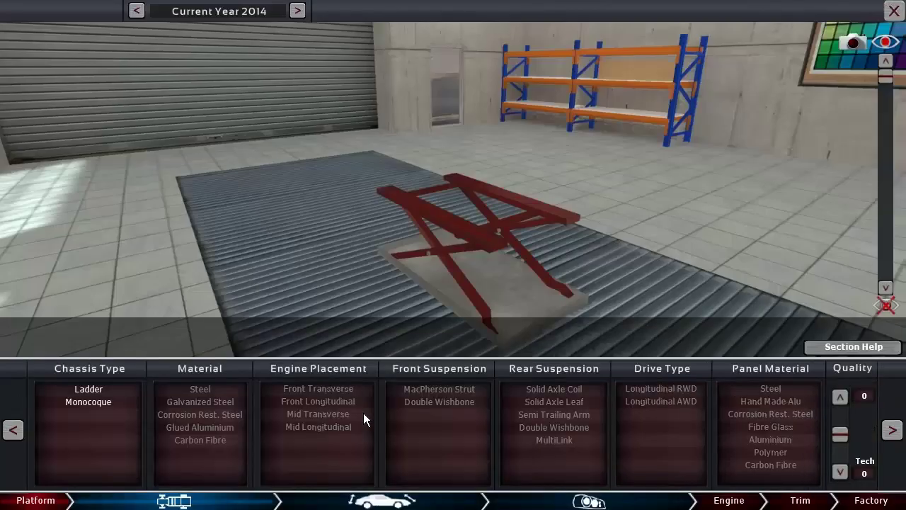
{"action": "left_click", "coordinate": [90, 400]}
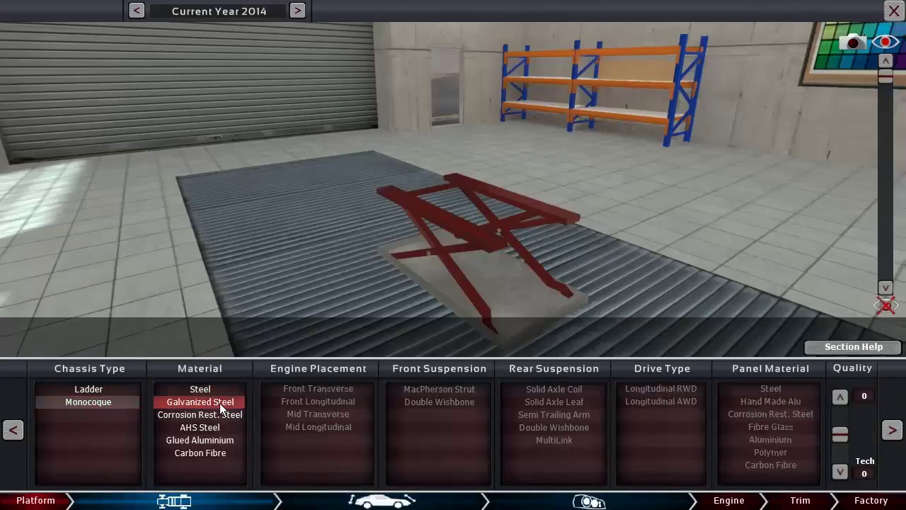
{"action": "left_click", "coordinate": [209, 438]}
{"action": "mouse_move", "coordinate": [493, 235]}
{"action": "left_mouse_down"}
{"action": "mouse_move", "coordinate": [419, 209]}
{"action": "mouse_move", "coordinate": [204, 209]}
{"action": "mouse_move", "coordinate": [556, 247]}
{"action": "mouse_move", "coordinate": [494, 229]}
{"action": "left_mouse_up"}
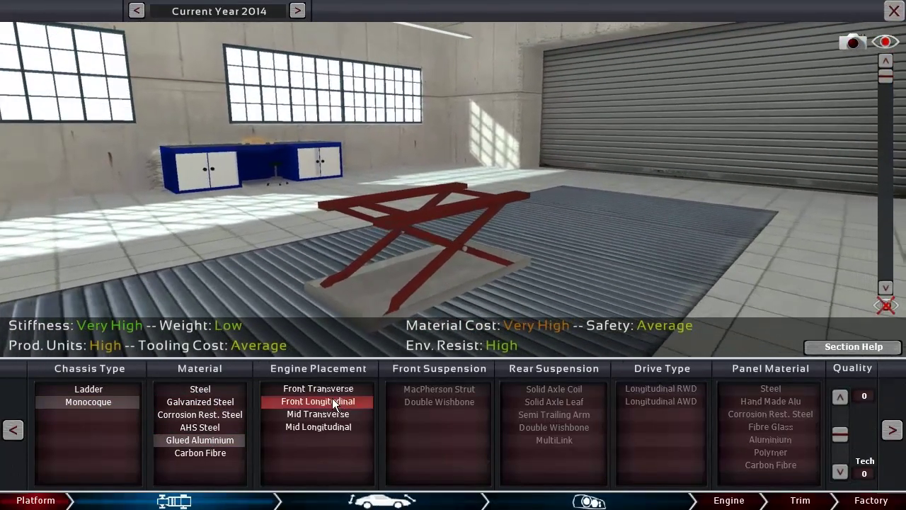
Choose front longitudinal engine, double wishbones front and rear, RWD and aluminium panels
{"action": "left_click", "coordinate": [335, 402]}
{"action": "left_click", "coordinate": [453, 403]}
{"action": "left_click", "coordinate": [558, 428]}
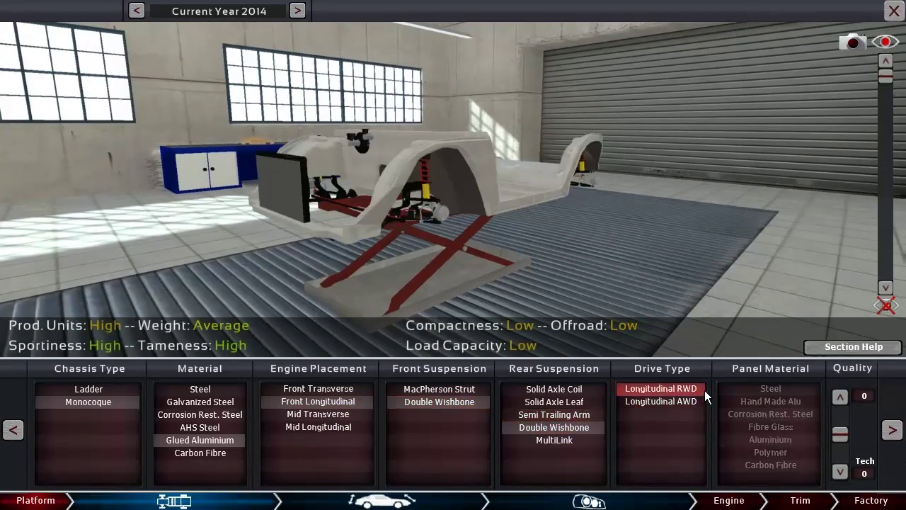
{"action": "left_click", "coordinate": [683, 389]}
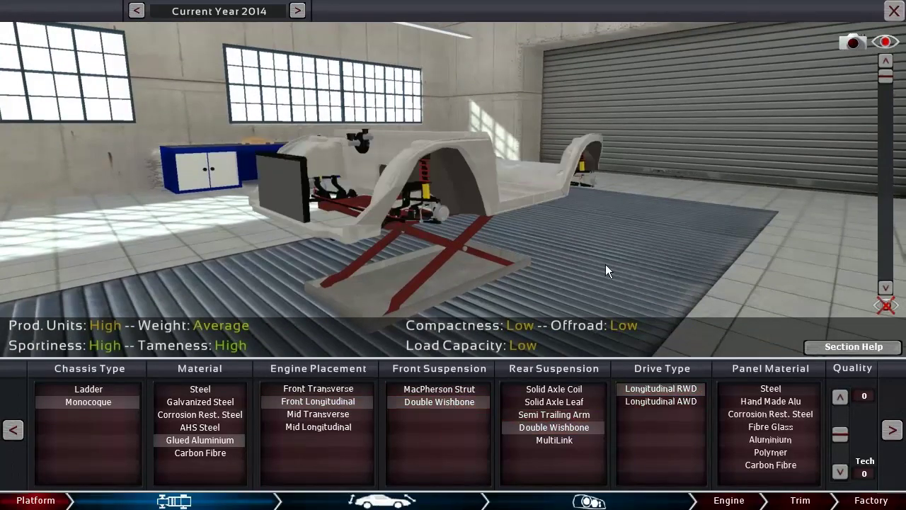
{"action": "mouse_move", "coordinate": [414, 171]}
{"action": "left_mouse_down"}
{"action": "mouse_move", "coordinate": [342, 182]}
{"action": "mouse_move", "coordinate": [490, 248]}
{"action": "left_mouse_up"}
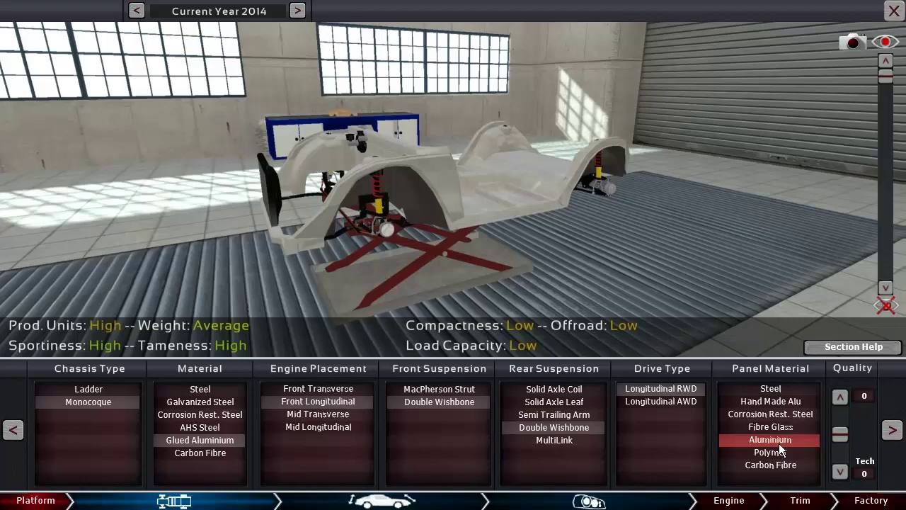
{"action": "left_click", "coordinate": [799, 440]}
{"action": "left_click", "coordinate": [894, 430]}
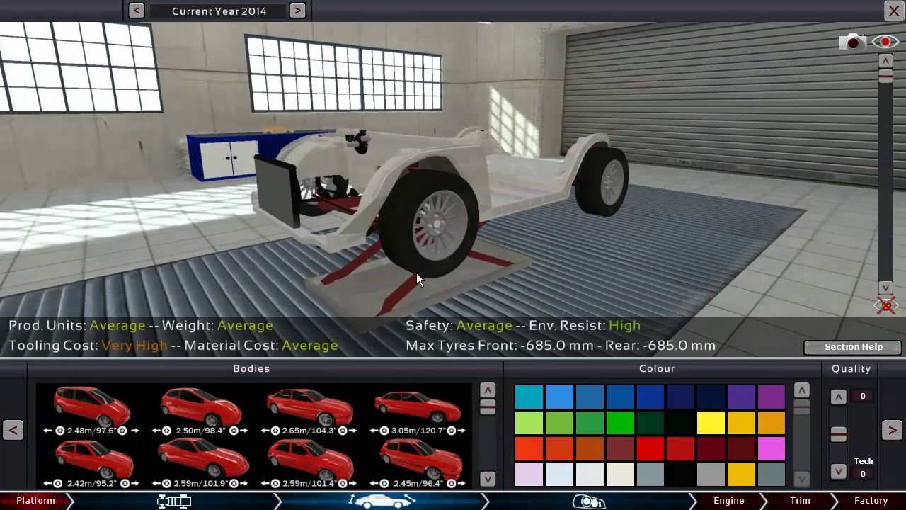
Apply the coupe body and widen its wheel arches for 245 mm front, 265 mm rear tyres
{"action": "left_click", "coordinate": [490, 479]}
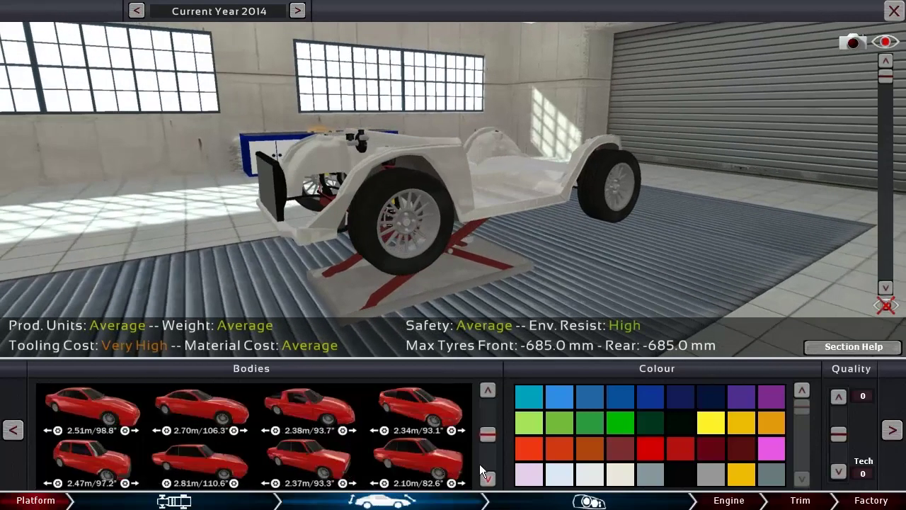
{"action": "left_click", "coordinate": [108, 402]}
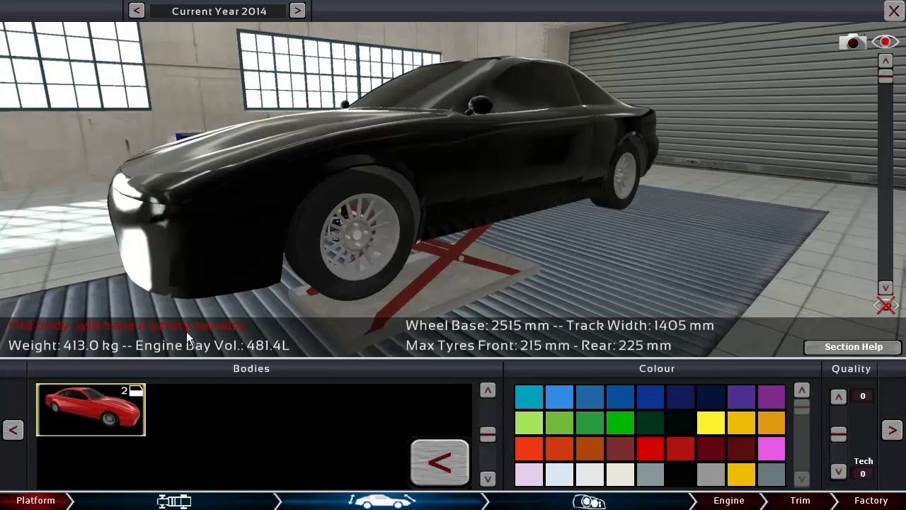
{"action": "mouse_move", "coordinate": [208, 314]}
{"action": "left_mouse_down"}
{"action": "mouse_move", "coordinate": [423, 324]}
{"action": "mouse_move", "coordinate": [424, 359]}
{"action": "mouse_move", "coordinate": [423, 168]}
{"action": "left_mouse_up"}
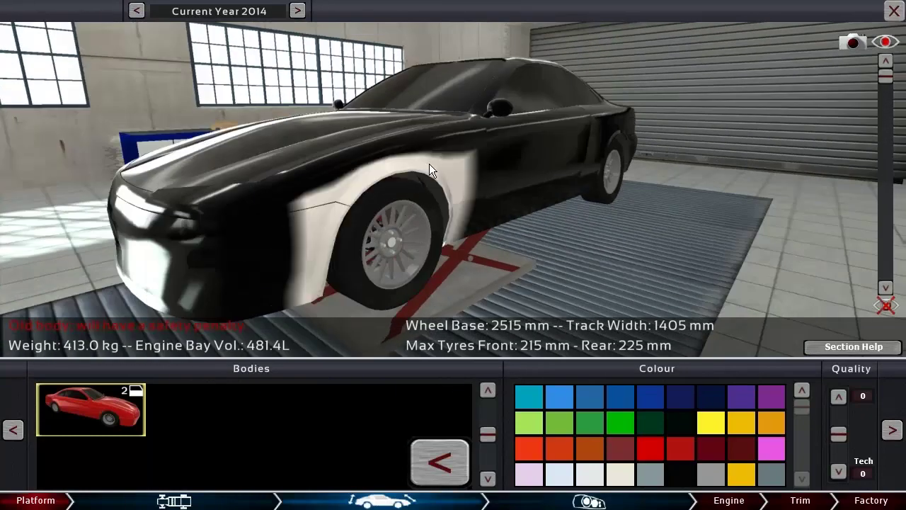
{"action": "mouse_move", "coordinate": [522, 239]}
{"action": "left_mouse_down"}
{"action": "mouse_move", "coordinate": [577, 288]}
{"action": "mouse_move", "coordinate": [639, 292]}
{"action": "mouse_move", "coordinate": [345, 291]}
{"action": "mouse_move", "coordinate": [422, 251]}
{"action": "mouse_move", "coordinate": [348, 287]}
{"action": "mouse_move", "coordinate": [570, 274]}
{"action": "left_mouse_up"}
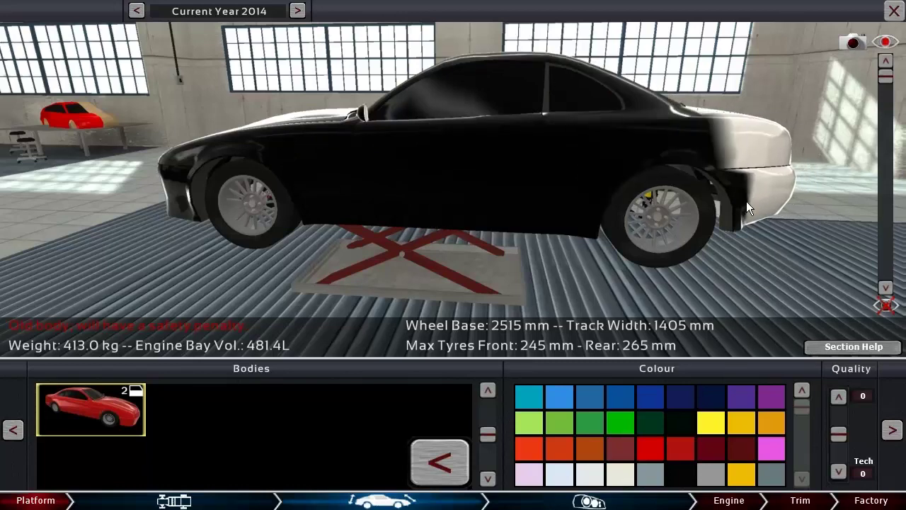
{"action": "mouse_move", "coordinate": [519, 300]}
{"action": "left_mouse_down"}
{"action": "mouse_move", "coordinate": [671, 290]}
{"action": "mouse_move", "coordinate": [362, 297]}
{"action": "mouse_move", "coordinate": [395, 248]}
{"action": "mouse_move", "coordinate": [651, 235]}
{"action": "mouse_move", "coordinate": [611, 260]}
{"action": "mouse_move", "coordinate": [671, 259]}
{"action": "mouse_move", "coordinate": [658, 257]}
{"action": "left_mouse_up"}
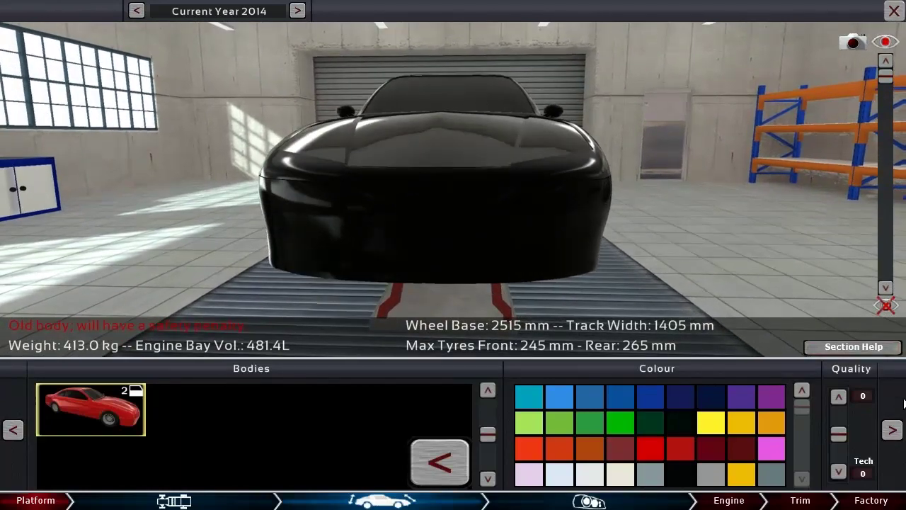
Fit a front lip along the front bumper
{"action": "left_click", "coordinate": [892, 431]}
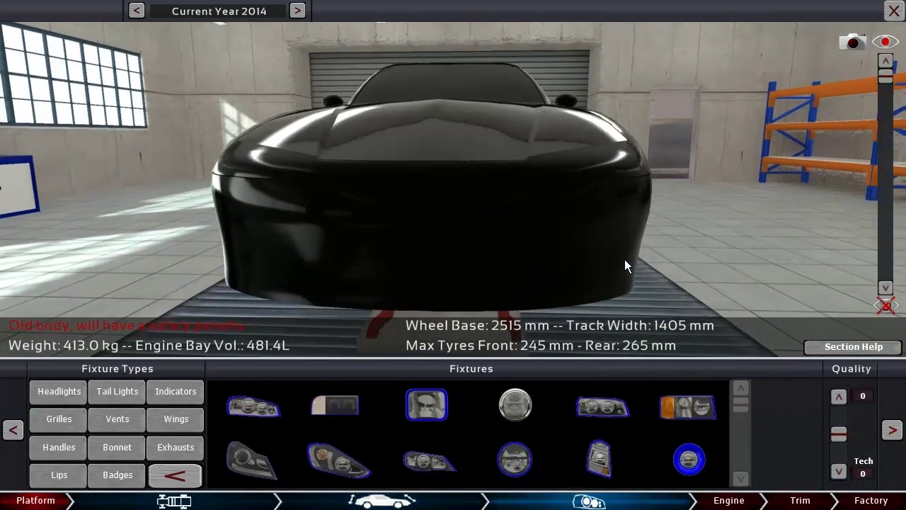
{"action": "left_click", "coordinate": [47, 486]}
{"action": "left_click_drag", "start_coordinate": [275, 411], "coordinate": [412, 294]}
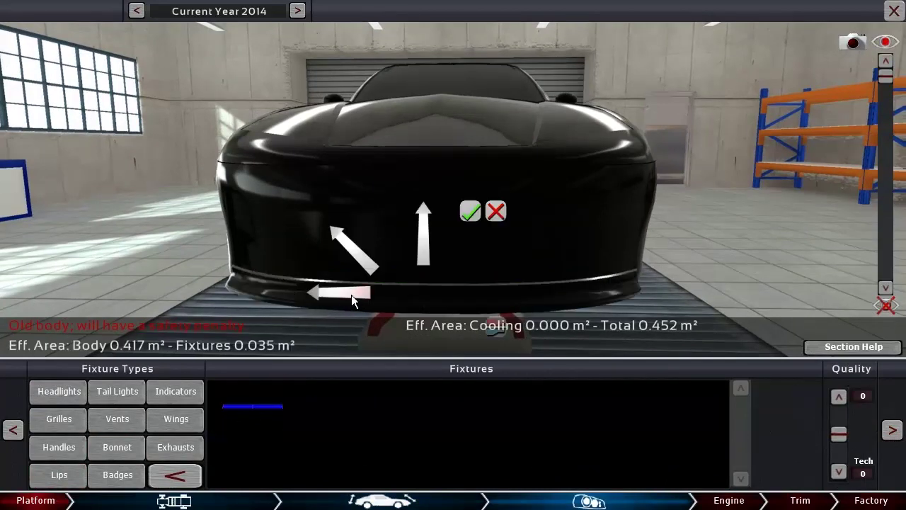
{"action": "left_click", "coordinate": [469, 213]}
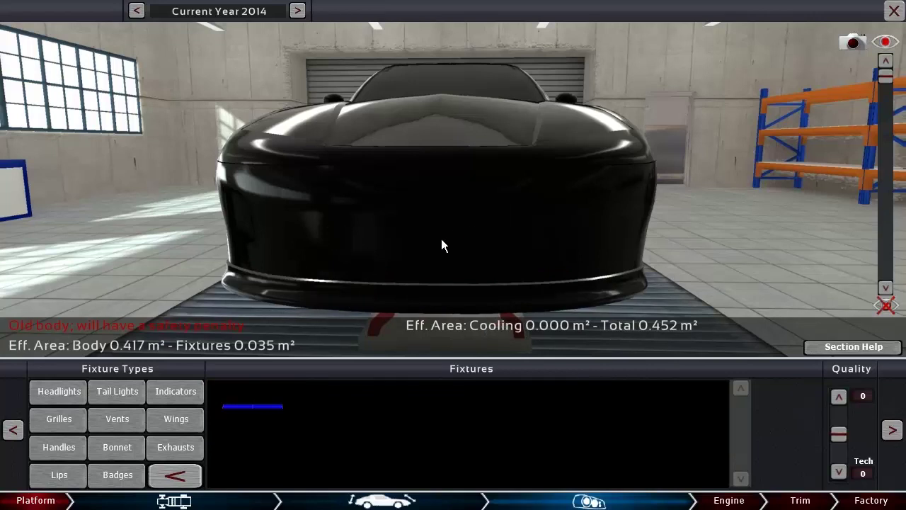
Place a rounded rectangular vent on the front bumper and enlarge it
{"action": "left_click", "coordinate": [115, 421]}
{"action": "left_click", "coordinate": [511, 461]}
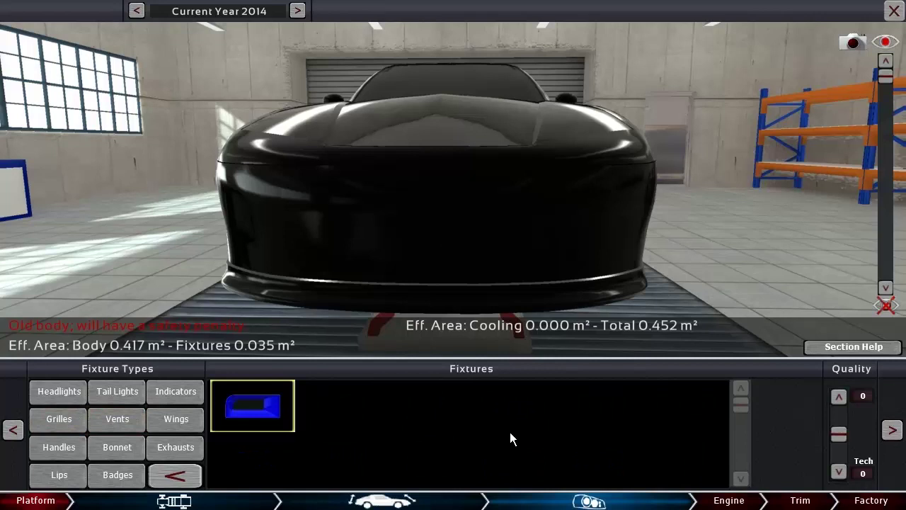
{"action": "left_click", "coordinate": [473, 259]}
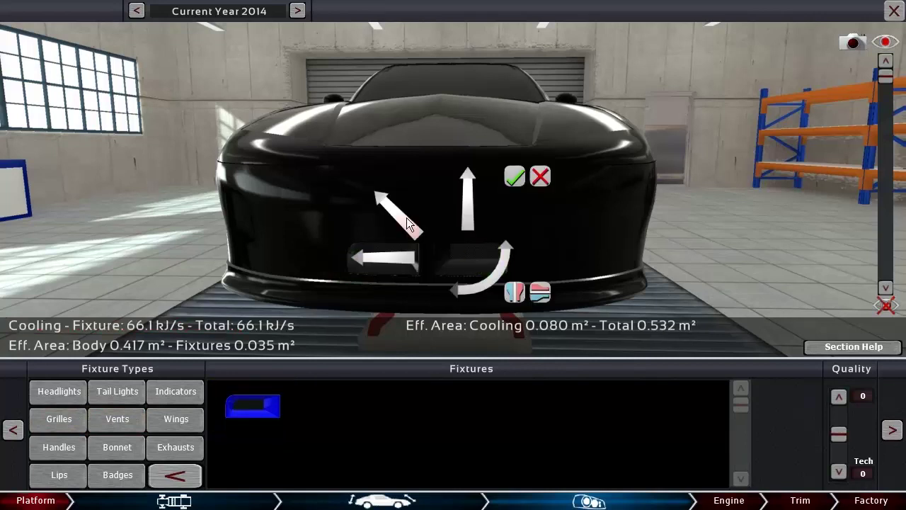
{"action": "left_click_drag", "start_coordinate": [406, 217], "coordinate": [339, 181]}
{"action": "left_click_drag", "start_coordinate": [467, 250], "coordinate": [475, 249]}
{"action": "mouse_move", "coordinate": [416, 211]}
{"action": "left_mouse_down"}
{"action": "mouse_move", "coordinate": [378, 188]}
{"action": "mouse_move", "coordinate": [359, 82]}
{"action": "mouse_move", "coordinate": [357, 149]}
{"action": "left_mouse_up"}
{"action": "left_click", "coordinate": [514, 248]}
{"action": "left_click_drag", "start_coordinate": [514, 248], "coordinate": [364, 204]}
Resize and reposition the left bumper vent, then confirm it
{"action": "left_click", "coordinate": [471, 248]}
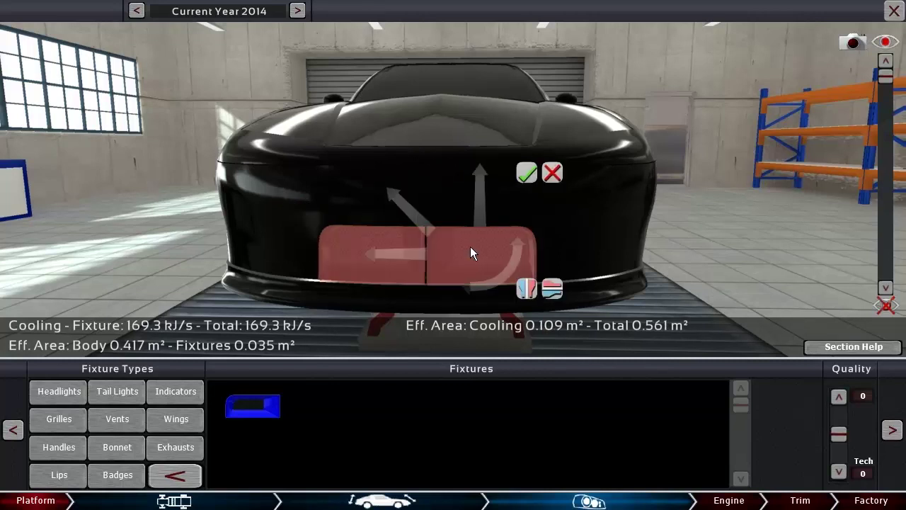
{"action": "left_click_drag", "start_coordinate": [471, 247], "coordinate": [470, 244]}
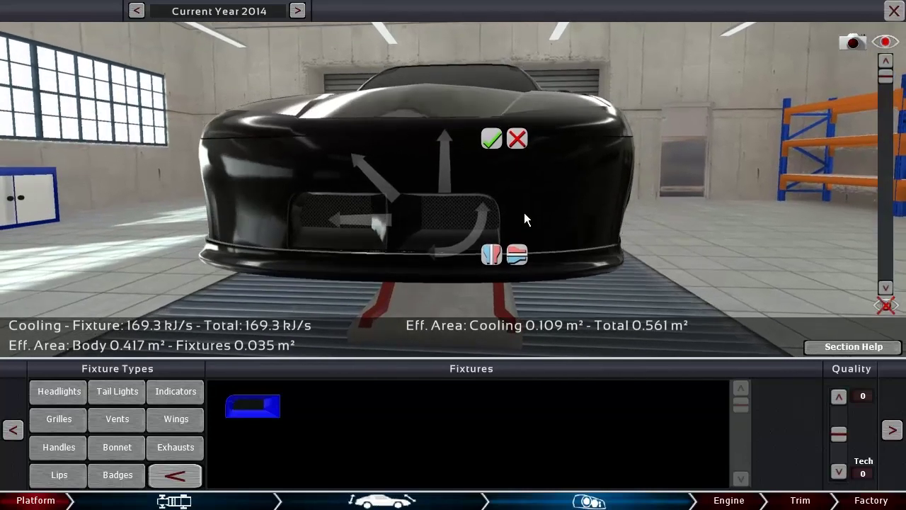
{"action": "scroll", "coordinate": [467, 205], "scroll_direction": "up", "scroll_amount": 3}
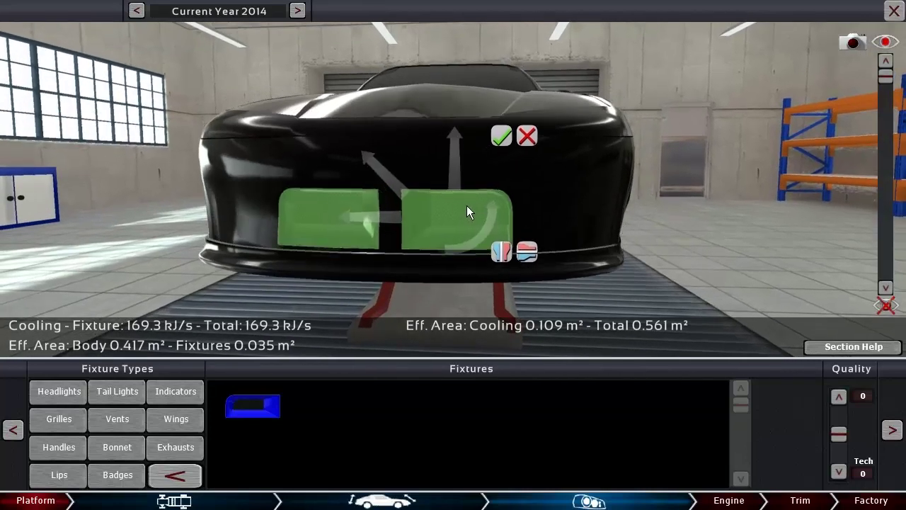
{"action": "left_click_drag", "start_coordinate": [378, 184], "coordinate": [396, 217]}
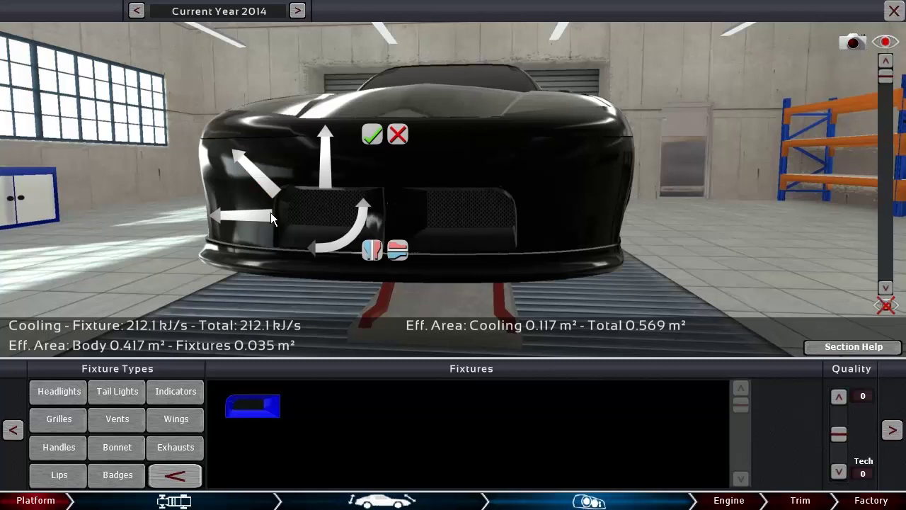
{"action": "mouse_move", "coordinate": [270, 212]}
{"action": "left_mouse_down"}
{"action": "mouse_move", "coordinate": [244, 212]}
{"action": "mouse_move", "coordinate": [314, 201]}
{"action": "mouse_move", "coordinate": [322, 188]}
{"action": "left_mouse_up"}
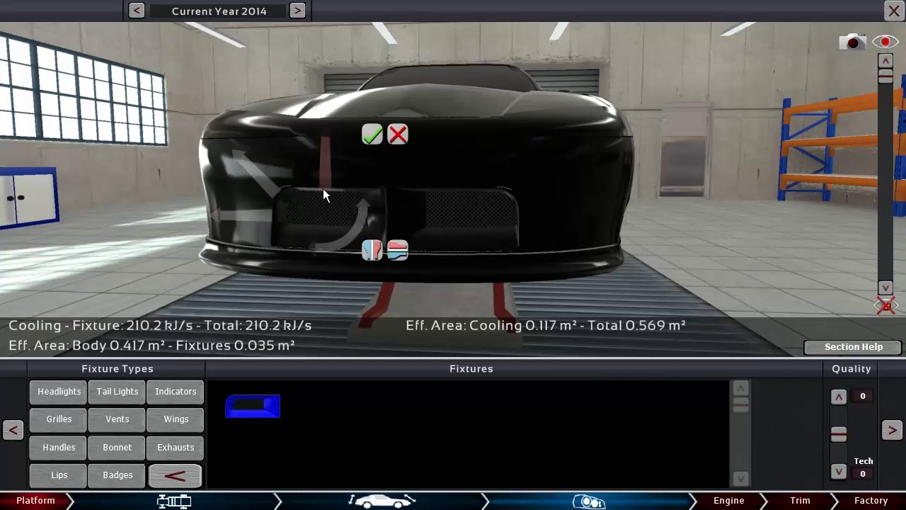
{"action": "left_click", "coordinate": [448, 219]}
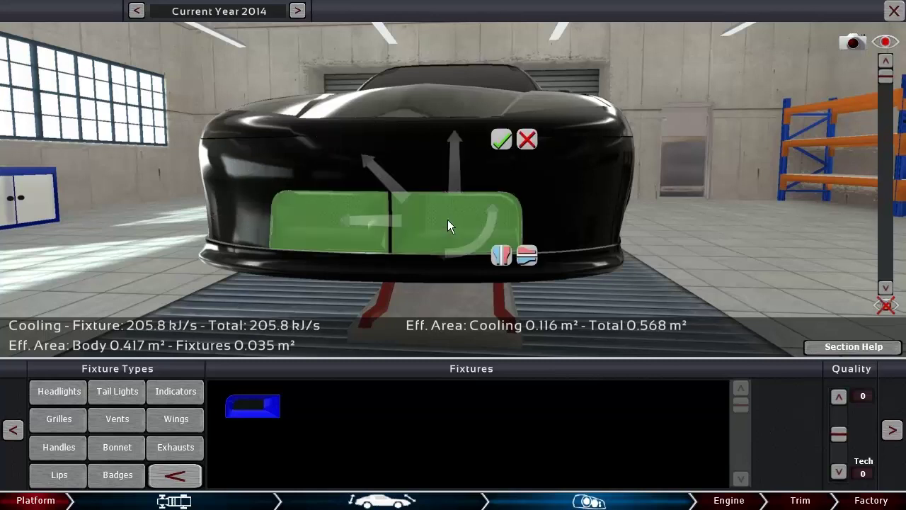
{"action": "left_click", "coordinate": [502, 139]}
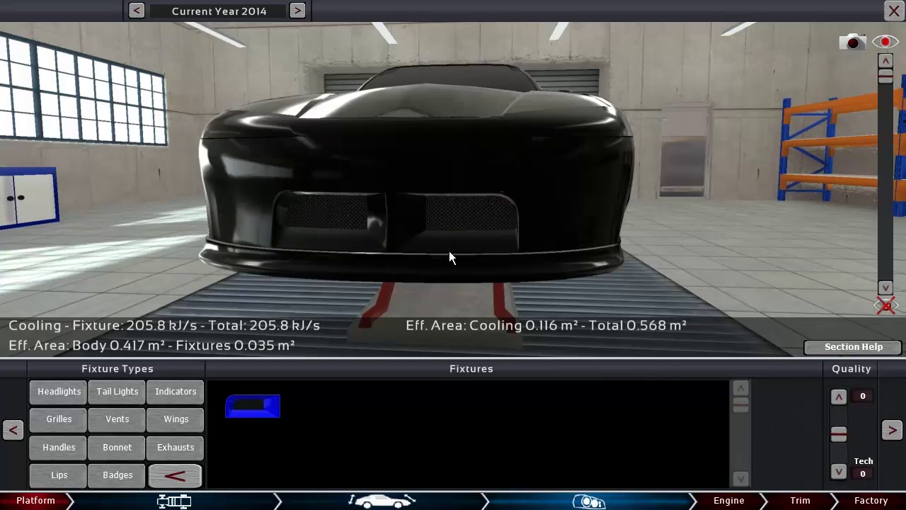
Place a mirrored vent pair in the bumper corner slots, enlarged and nudged into place
{"action": "left_click", "coordinate": [569, 227]}
{"action": "left_click", "coordinate": [635, 261]}
{"action": "left_click", "coordinate": [565, 226]}
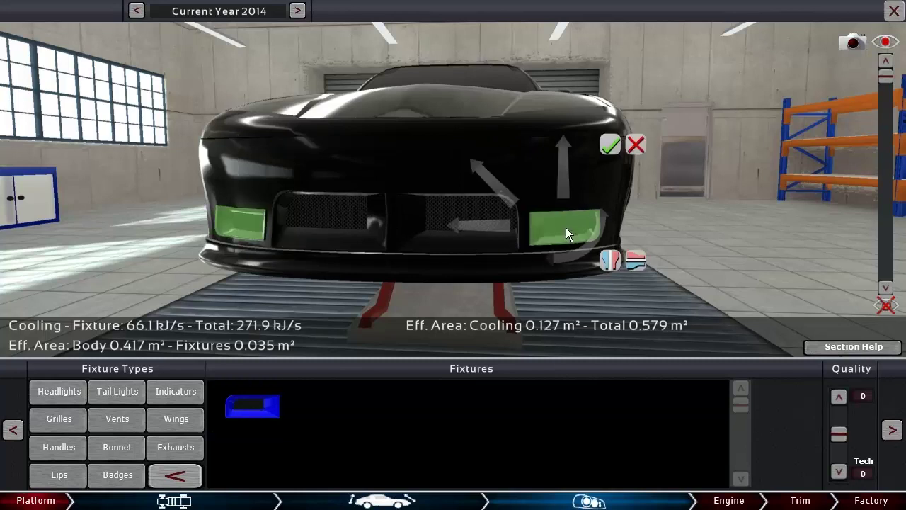
{"action": "left_click_drag", "start_coordinate": [526, 201], "coordinate": [467, 188]}
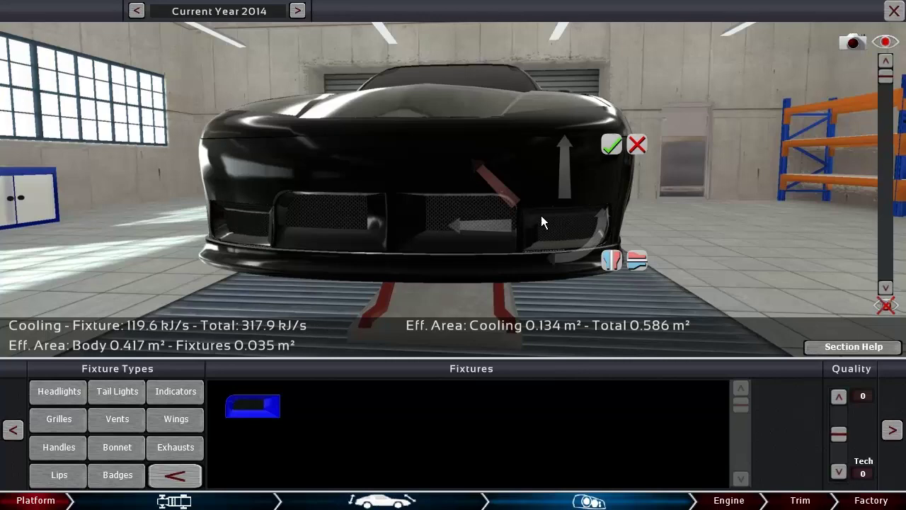
{"action": "mouse_move", "coordinate": [541, 215]}
{"action": "left_mouse_down"}
{"action": "mouse_move", "coordinate": [567, 220]}
{"action": "mouse_move", "coordinate": [569, 138]}
{"action": "left_mouse_up"}
{"action": "left_click_drag", "start_coordinate": [565, 211], "coordinate": [566, 212]}
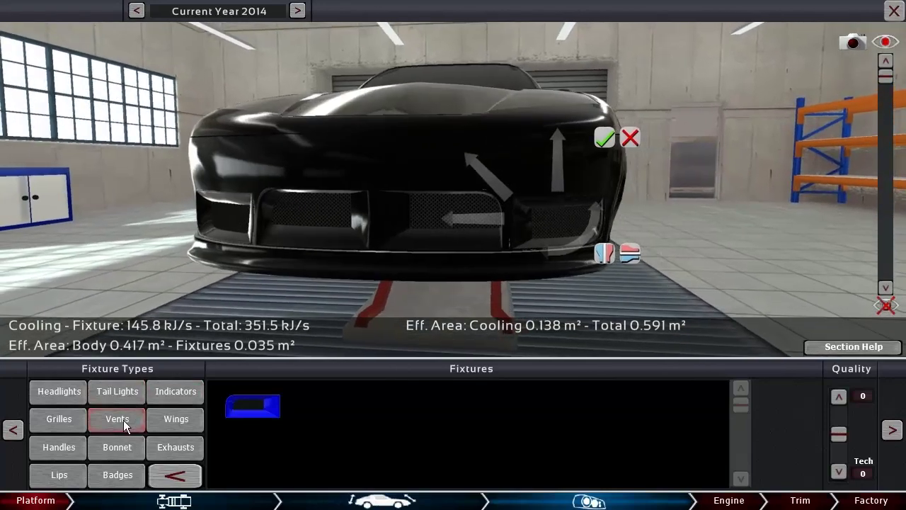
Place a mesh grille in the right lower bumper opening
{"action": "left_click", "coordinate": [122, 420]}
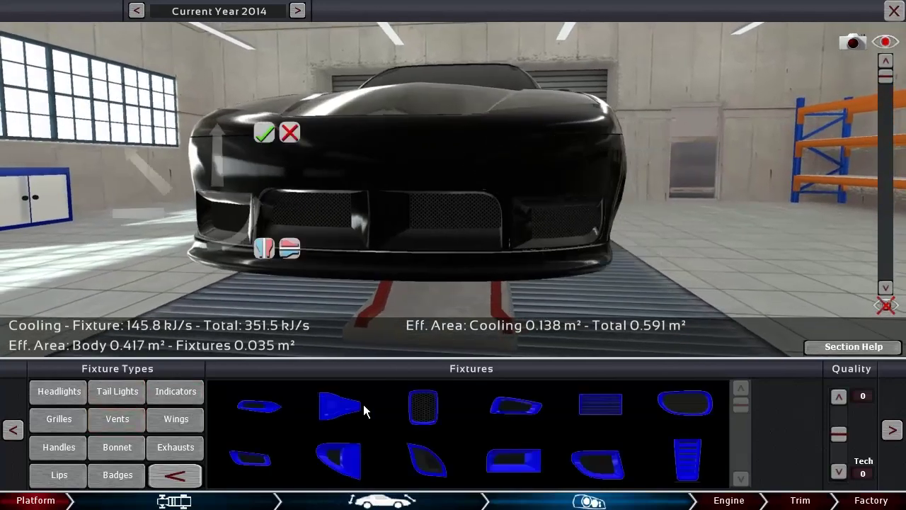
{"action": "mouse_move", "coordinate": [424, 422]}
{"action": "left_mouse_down"}
{"action": "mouse_move", "coordinate": [520, 174]}
{"action": "mouse_move", "coordinate": [522, 183]}
{"action": "left_mouse_up"}
{"action": "scroll", "coordinate": [527, 293], "scroll_direction": "up", "scroll_amount": 5}
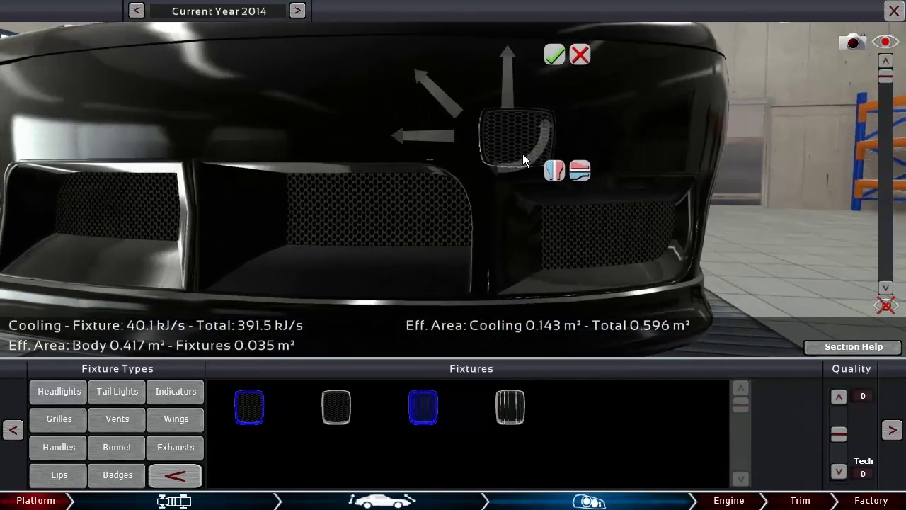
{"action": "mouse_move", "coordinate": [523, 154]}
{"action": "left_mouse_down"}
{"action": "mouse_move", "coordinate": [552, 219]}
{"action": "mouse_move", "coordinate": [549, 206]}
{"action": "mouse_move", "coordinate": [565, 199]}
{"action": "mouse_move", "coordinate": [550, 194]}
{"action": "left_mouse_up"}
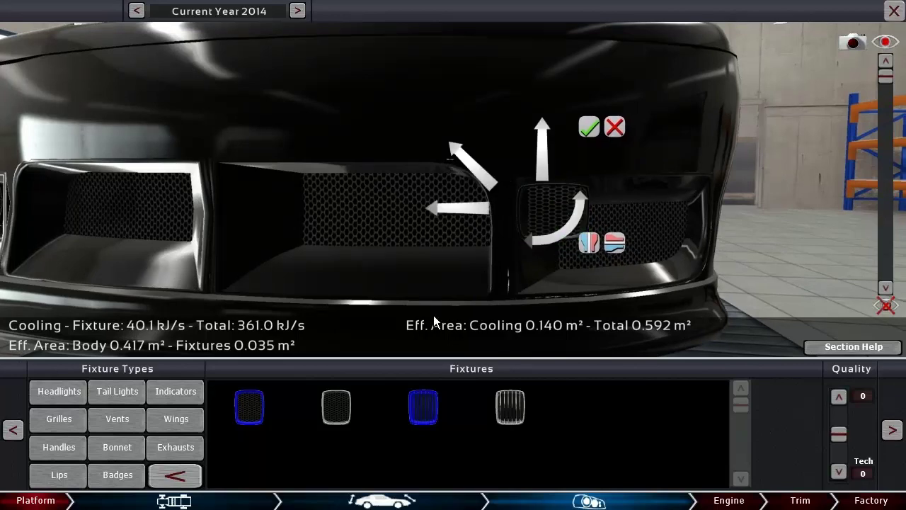
Add a square headlight shrunk to fog-light size inside the bumper opening
{"action": "left_click", "coordinate": [60, 386]}
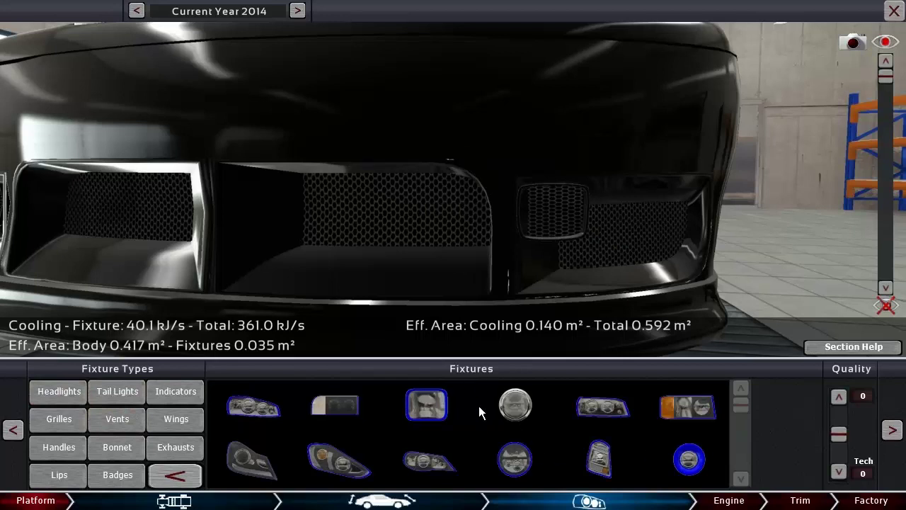
{"action": "left_click", "coordinate": [424, 402]}
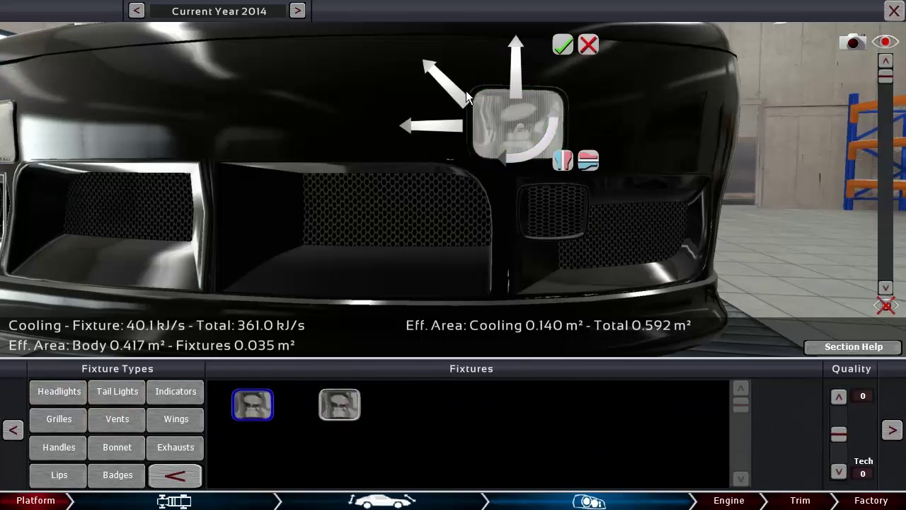
{"action": "mouse_move", "coordinate": [466, 91]}
{"action": "left_mouse_down"}
{"action": "mouse_move", "coordinate": [480, 129]}
{"action": "mouse_move", "coordinate": [428, 123]}
{"action": "left_mouse_up"}
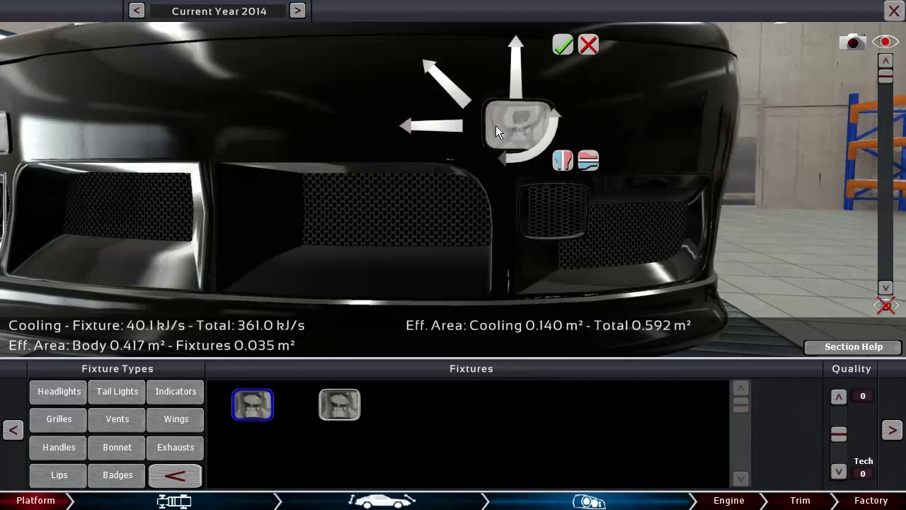
{"action": "mouse_move", "coordinate": [495, 126]}
{"action": "left_mouse_down"}
{"action": "mouse_move", "coordinate": [552, 196]}
{"action": "mouse_move", "coordinate": [543, 215]}
{"action": "left_mouse_up"}
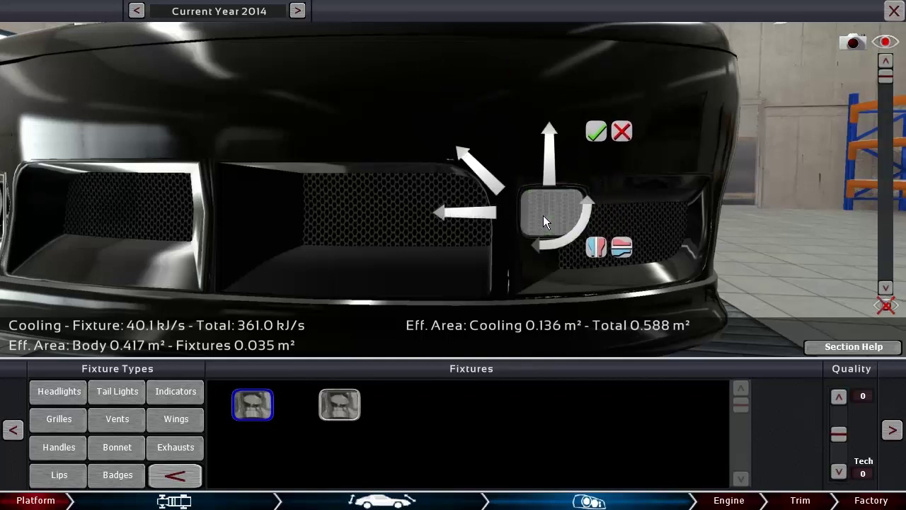
{"action": "left_click", "coordinate": [595, 133]}
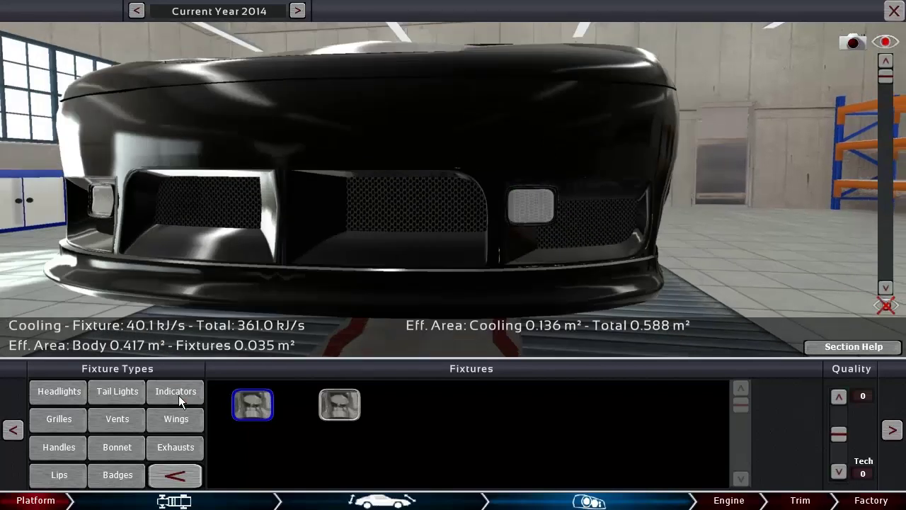
Place an oval indicator above the right fog light
{"action": "left_click", "coordinate": [156, 395]}
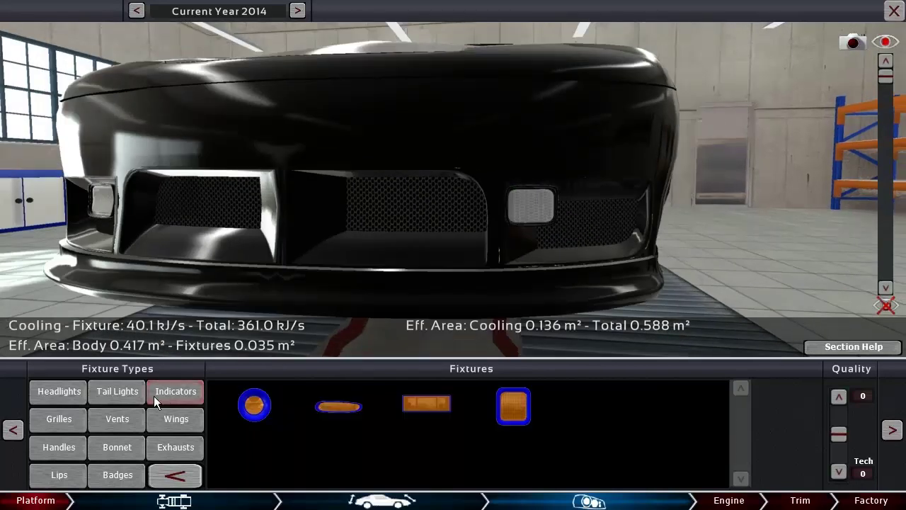
{"action": "left_click", "coordinate": [350, 408]}
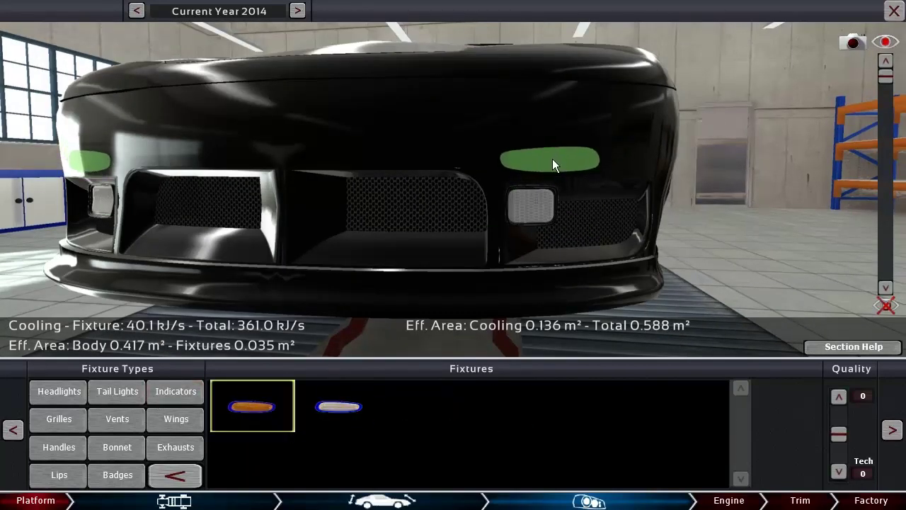
{"action": "left_click", "coordinate": [554, 159]}
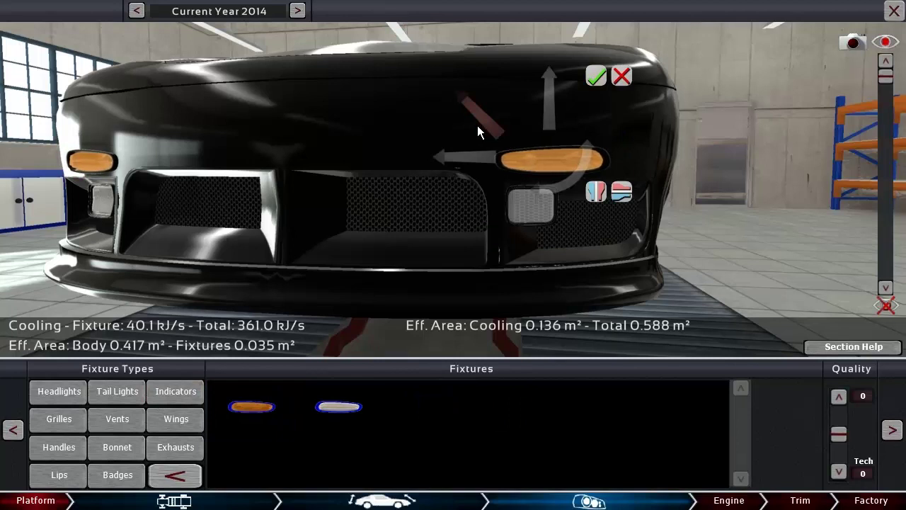
{"action": "mouse_move", "coordinate": [554, 153]}
{"action": "left_mouse_down"}
{"action": "mouse_move", "coordinate": [564, 154]}
{"action": "mouse_move", "coordinate": [542, 164]}
{"action": "left_mouse_up"}
{"action": "scroll", "coordinate": [518, 257], "scroll_direction": "down", "scroll_amount": 5}
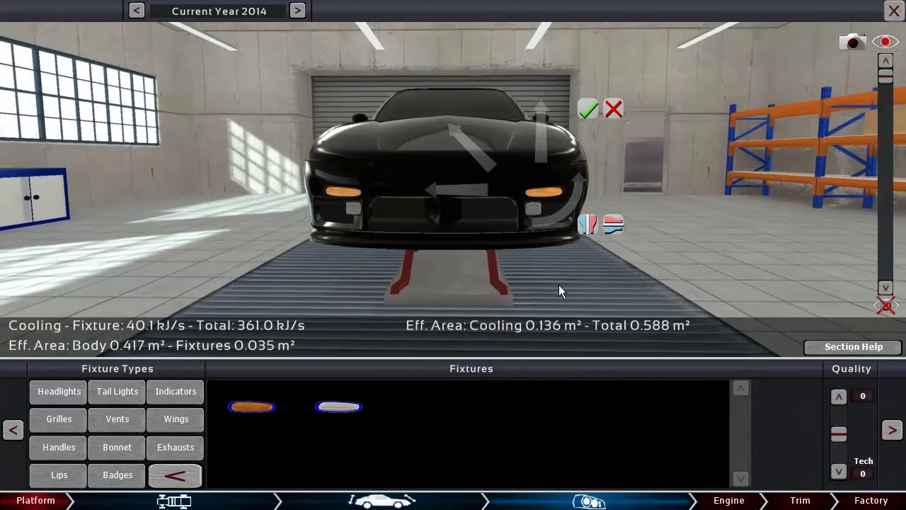
{"action": "scroll", "coordinate": [560, 284], "scroll_direction": "up", "scroll_amount": 3}
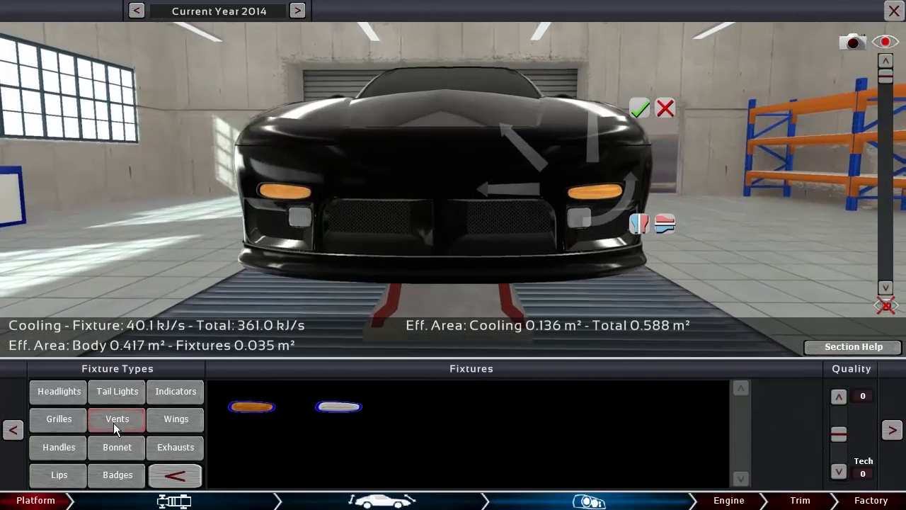
Place a widened flat rectangular panel in the centre of the front bumper
{"action": "left_click", "coordinate": [59, 419]}
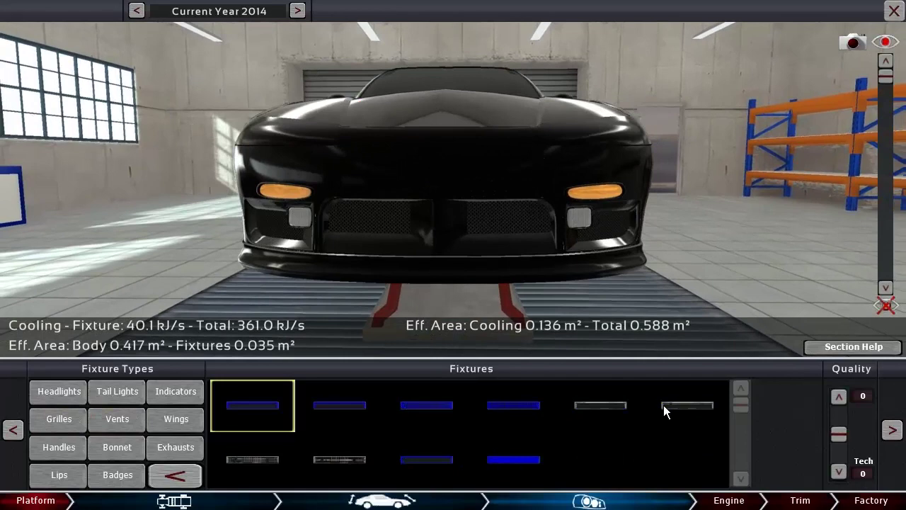
{"action": "left_click_drag", "start_coordinate": [507, 460], "coordinate": [453, 194]}
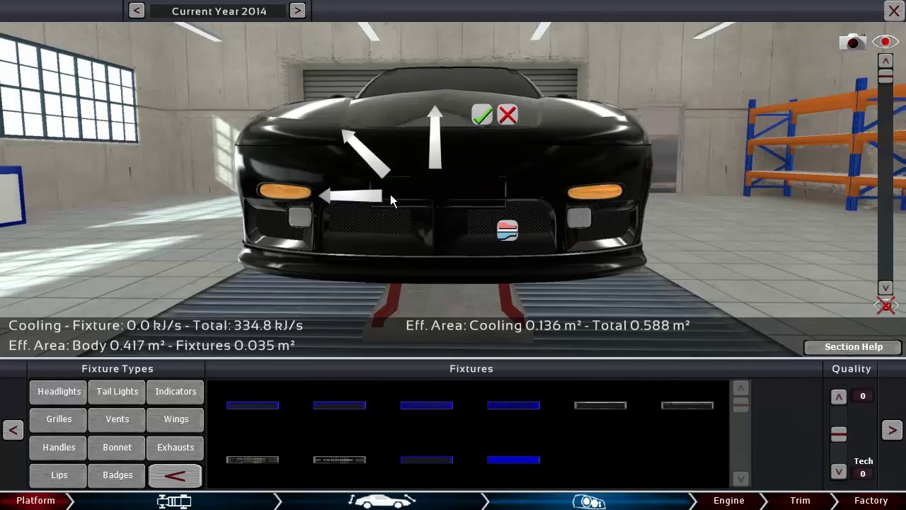
{"action": "left_click_drag", "start_coordinate": [373, 198], "coordinate": [355, 193]}
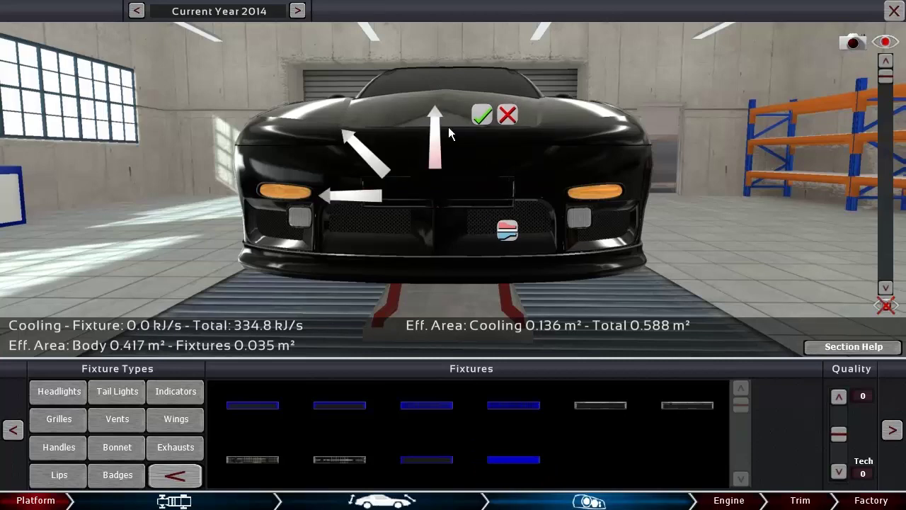
{"action": "left_click", "coordinate": [483, 114]}
{"action": "scroll", "coordinate": [480, 156], "scroll_direction": "up", "scroll_amount": 5}
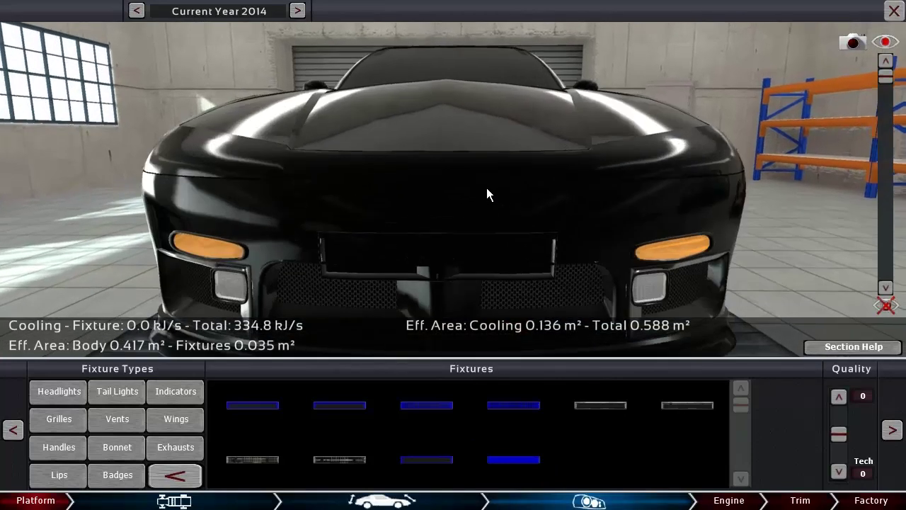
Add a wide slim vent along the bonnet's front edge
{"action": "left_click", "coordinate": [69, 419]}
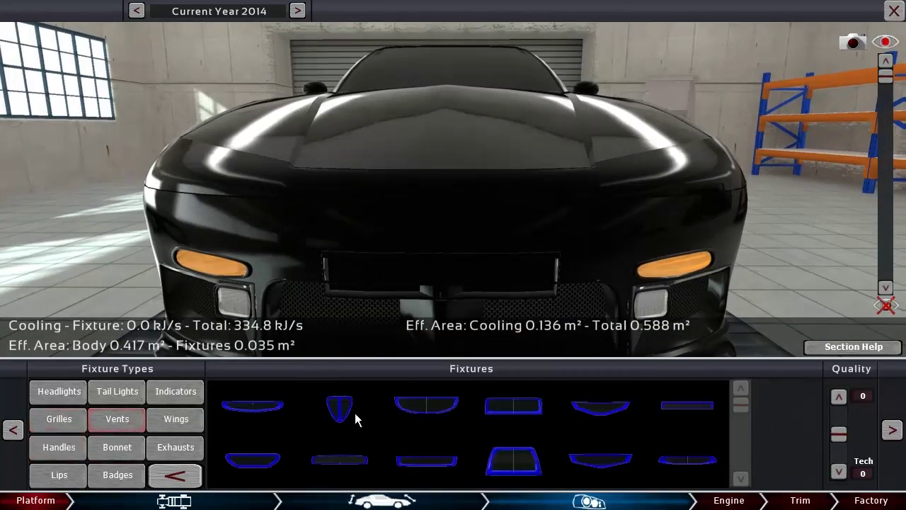
{"action": "left_click", "coordinate": [512, 461]}
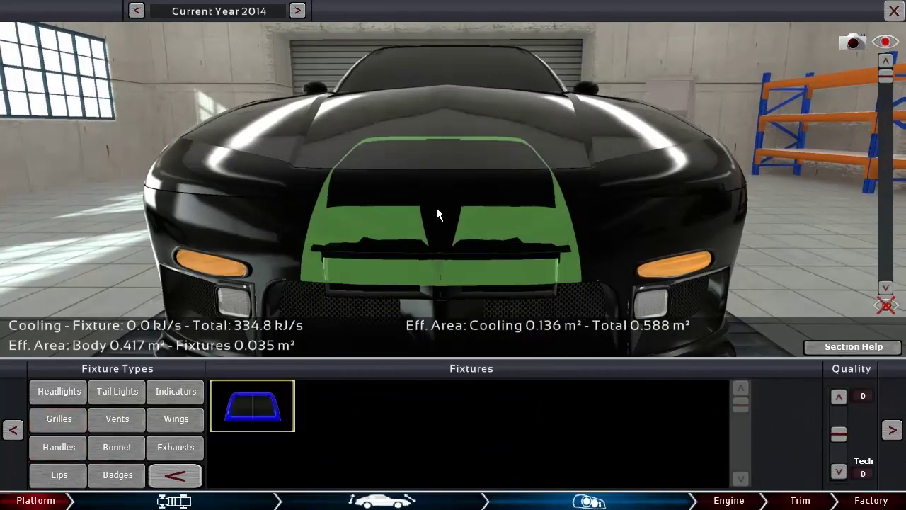
{"action": "left_click", "coordinate": [436, 208]}
{"action": "mouse_move", "coordinate": [437, 163]}
{"action": "left_mouse_down"}
{"action": "mouse_move", "coordinate": [430, 288]}
{"action": "mouse_move", "coordinate": [460, 241]}
{"action": "mouse_move", "coordinate": [467, 190]}
{"action": "left_mouse_up"}
{"action": "mouse_move", "coordinate": [366, 183]}
{"action": "left_mouse_down"}
{"action": "mouse_move", "coordinate": [340, 192]}
{"action": "mouse_move", "coordinate": [392, 201]}
{"action": "left_mouse_up"}
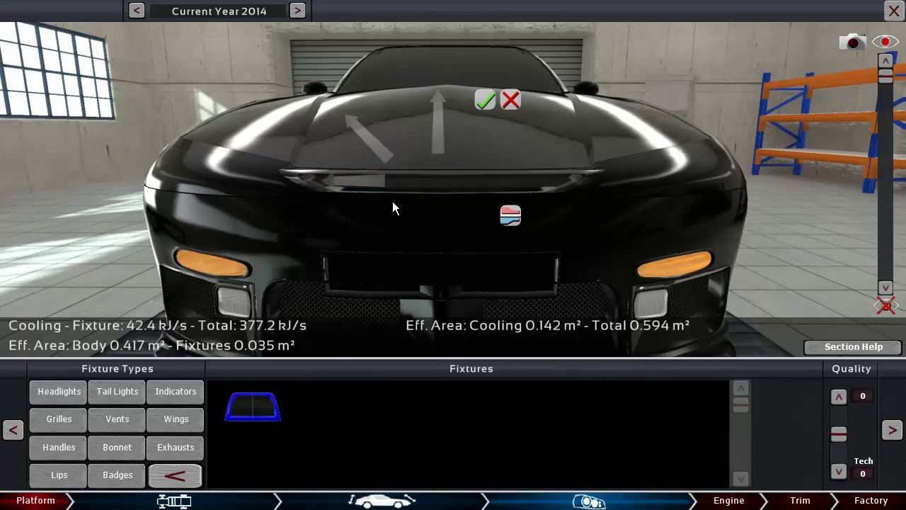
Place the second variant headlight into the car's headlamp recess
{"action": "left_click", "coordinate": [79, 393]}
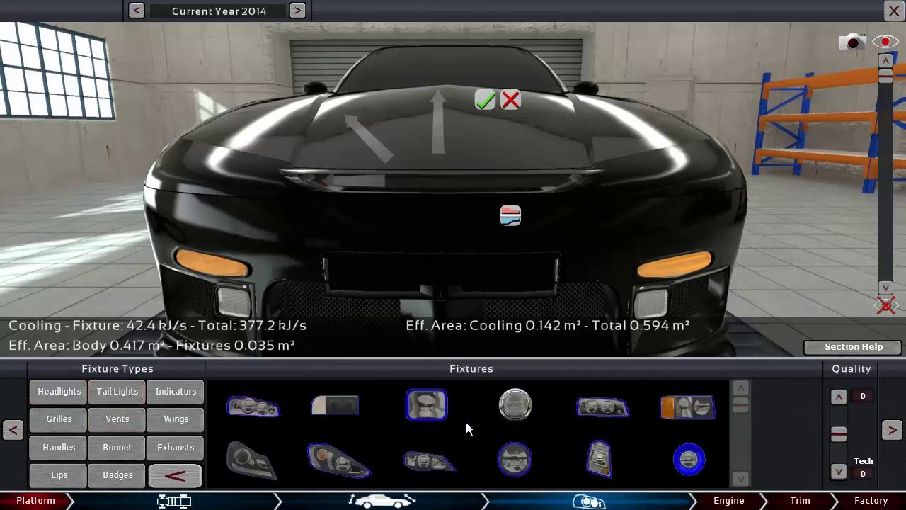
{"action": "left_click", "coordinate": [256, 422]}
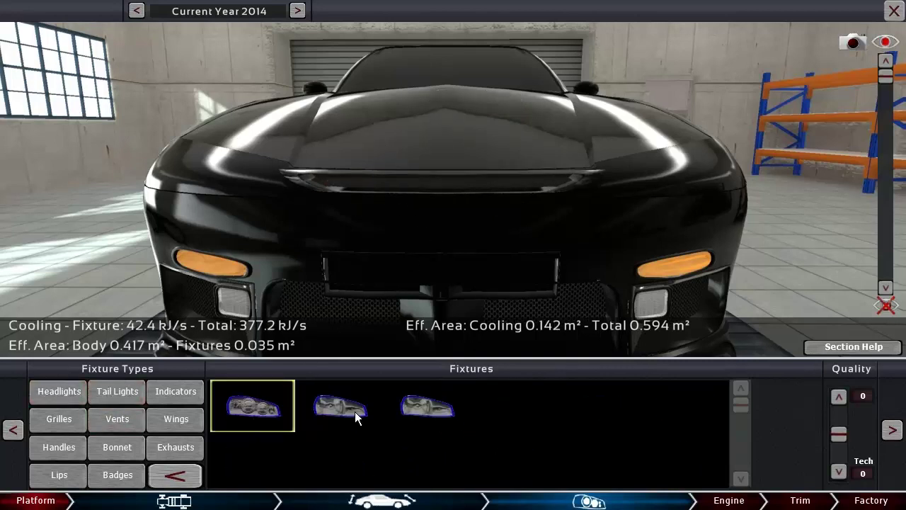
{"action": "left_click", "coordinate": [355, 412]}
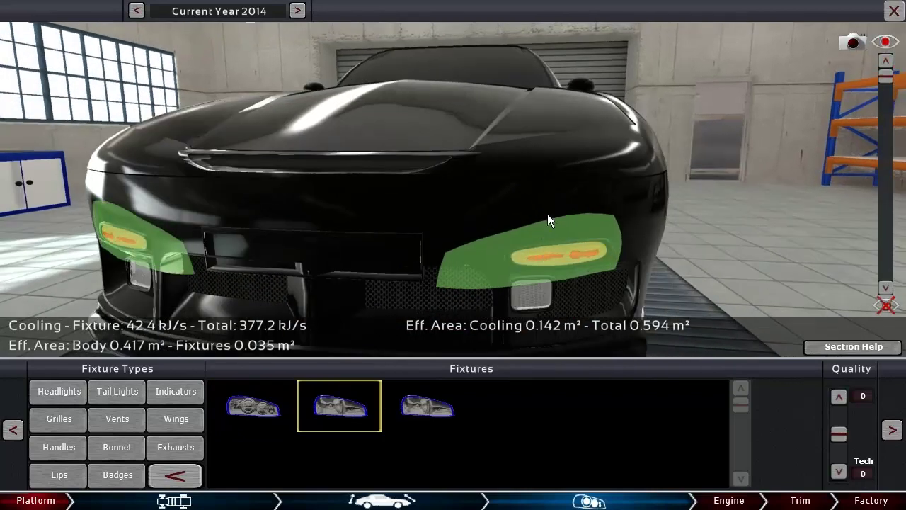
{"action": "left_click", "coordinate": [556, 154]}
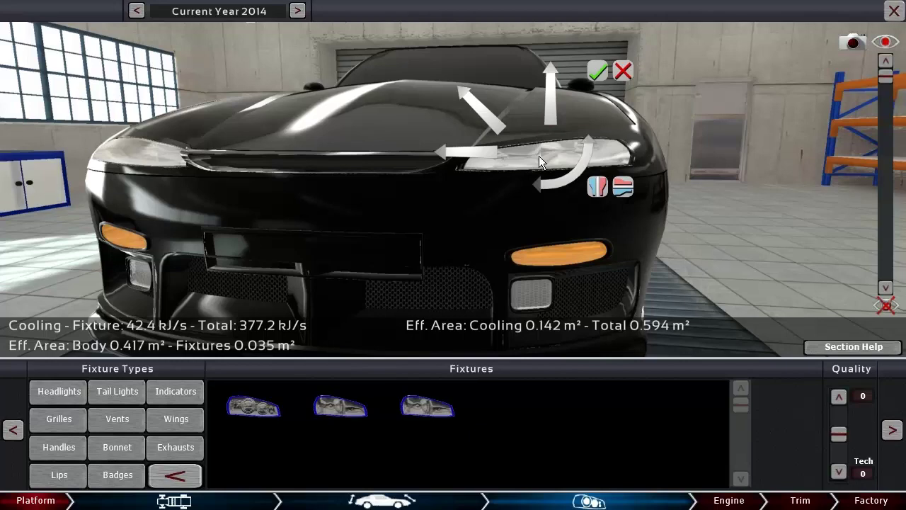
{"action": "left_click_drag", "start_coordinate": [539, 156], "coordinate": [524, 159]}
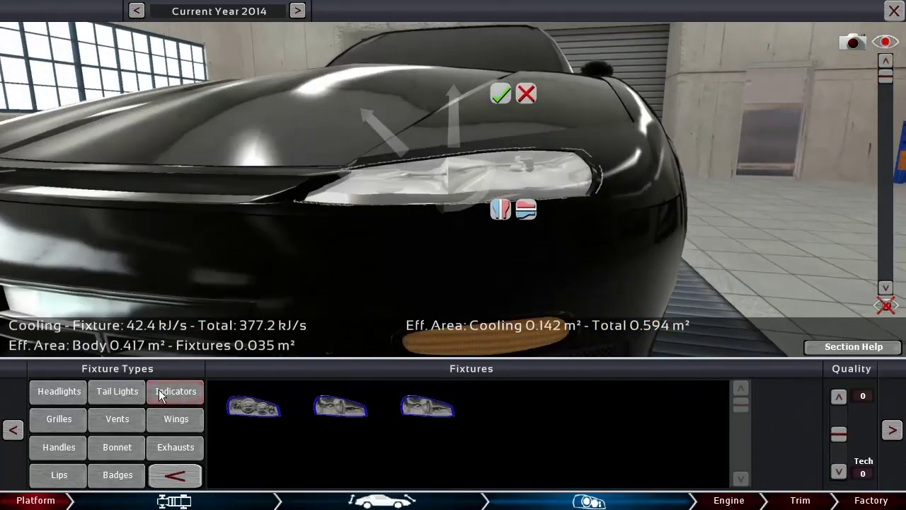
Fit a small lamp insert at the headlight's outer end and adjust its position
{"action": "left_click", "coordinate": [42, 391]}
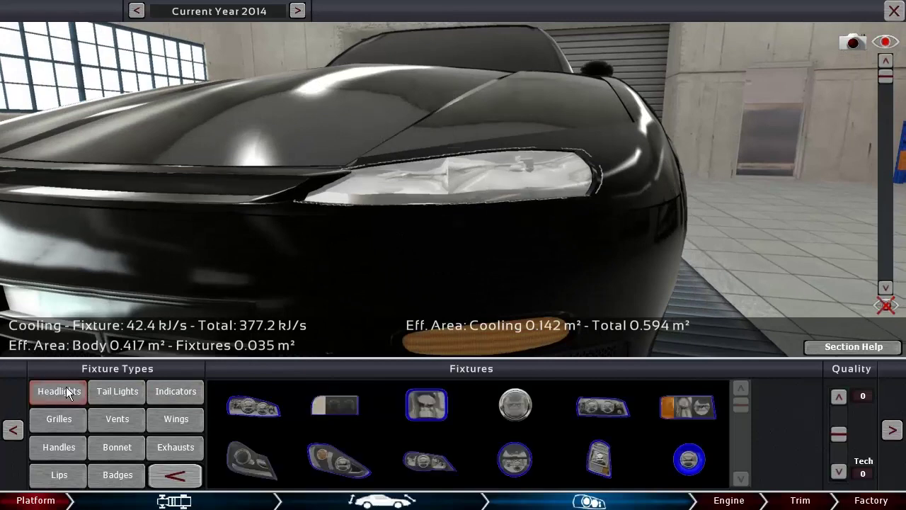
{"action": "left_click", "coordinate": [426, 405]}
{"action": "left_click", "coordinate": [603, 184]}
{"action": "left_click_drag", "start_coordinate": [538, 147], "coordinate": [549, 162]}
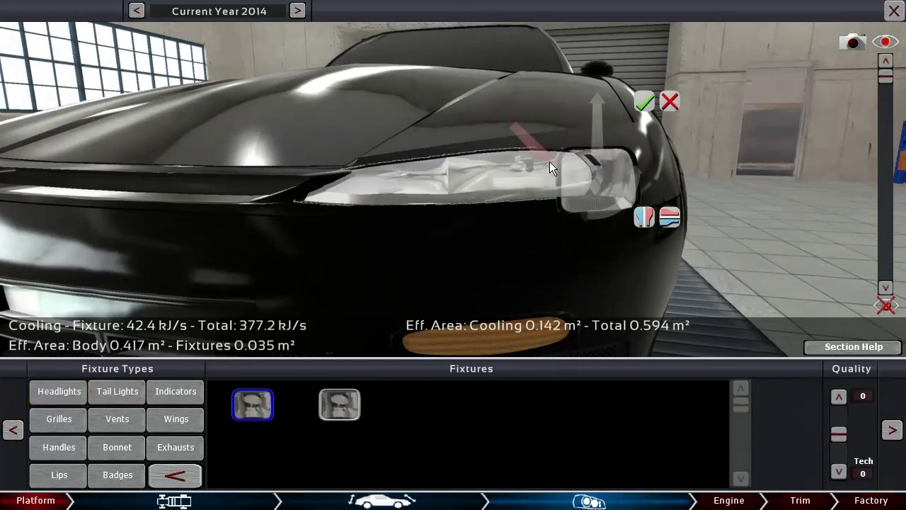
{"action": "mouse_move", "coordinate": [617, 171]}
{"action": "left_mouse_down"}
{"action": "mouse_move", "coordinate": [616, 162]}
{"action": "mouse_move", "coordinate": [613, 171]}
{"action": "left_mouse_up"}
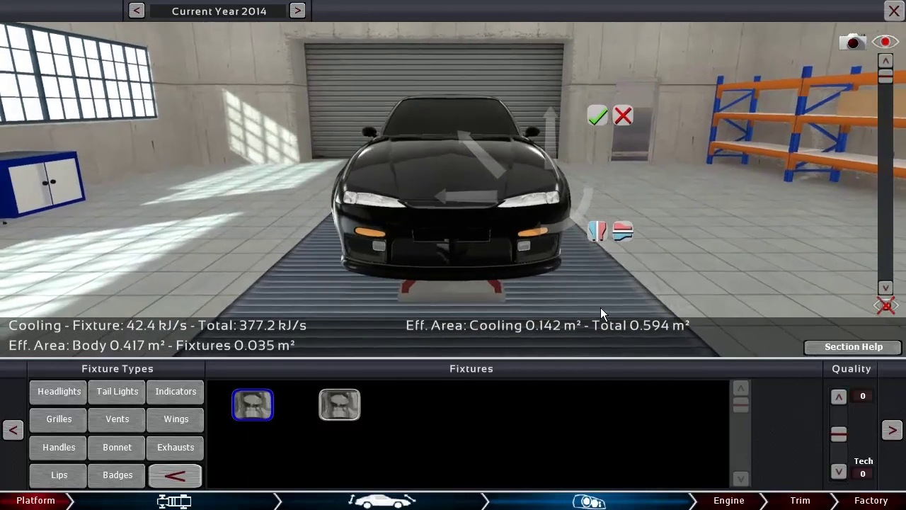
{"action": "scroll", "coordinate": [523, 286], "scroll_direction": "up", "scroll_amount": 3}
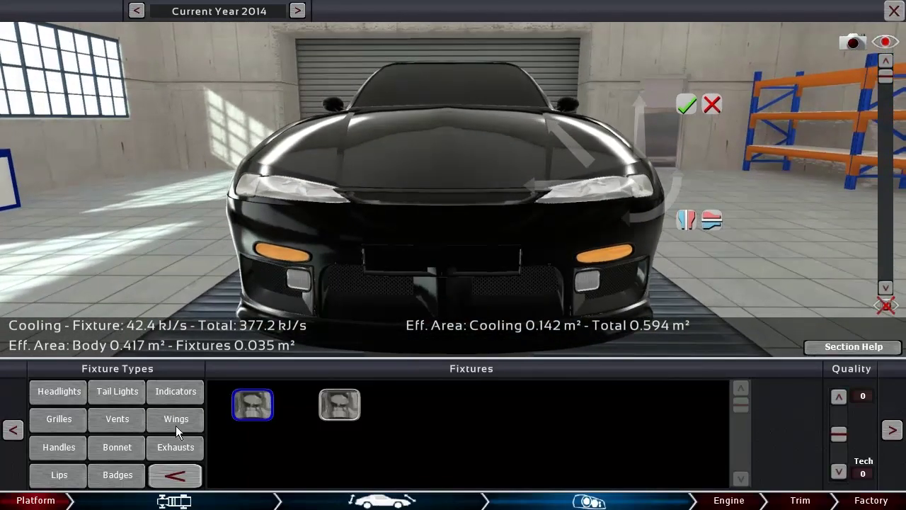
Place a badge on the bonnet front
{"action": "left_click", "coordinate": [117, 475]}
{"action": "left_click", "coordinate": [249, 404]}
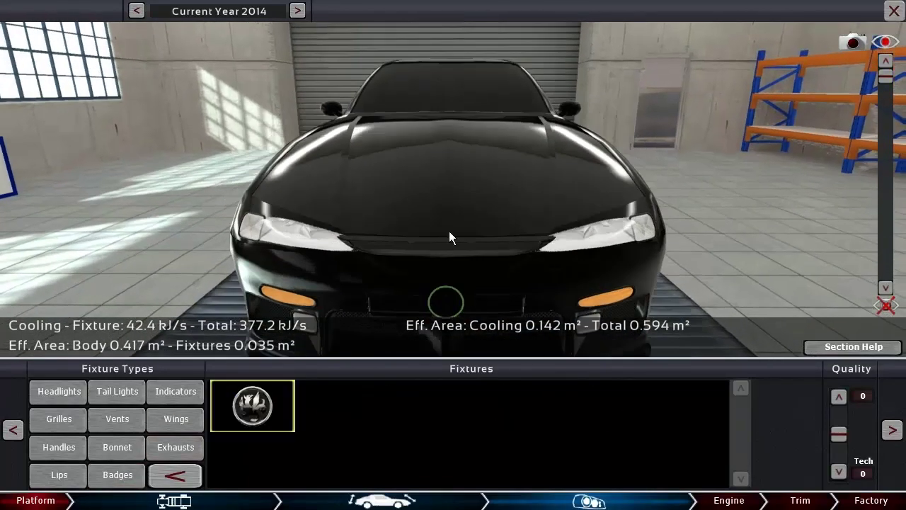
{"action": "left_click", "coordinate": [450, 215]}
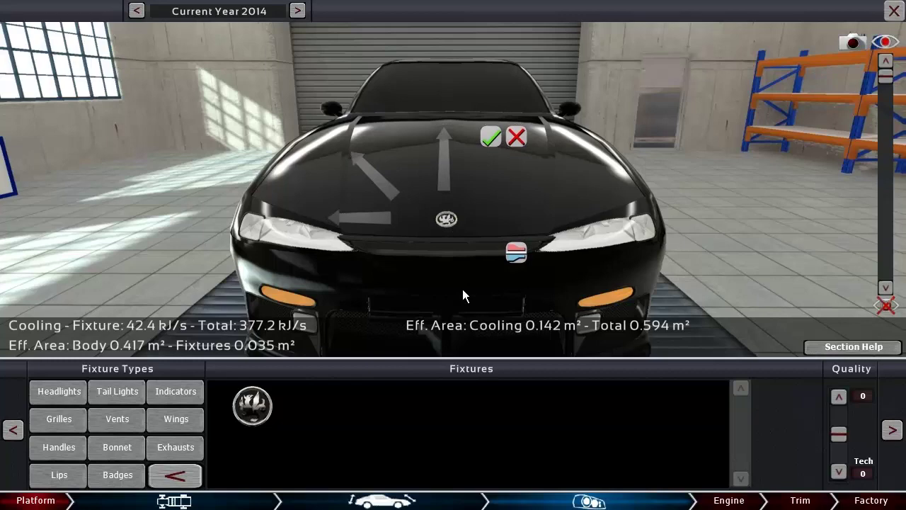
{"action": "scroll", "coordinate": [462, 289], "scroll_direction": "up", "scroll_amount": 3}
Lay a slim vent strip across the bonnet front, narrow it and confirm
{"action": "left_click", "coordinate": [116, 420]}
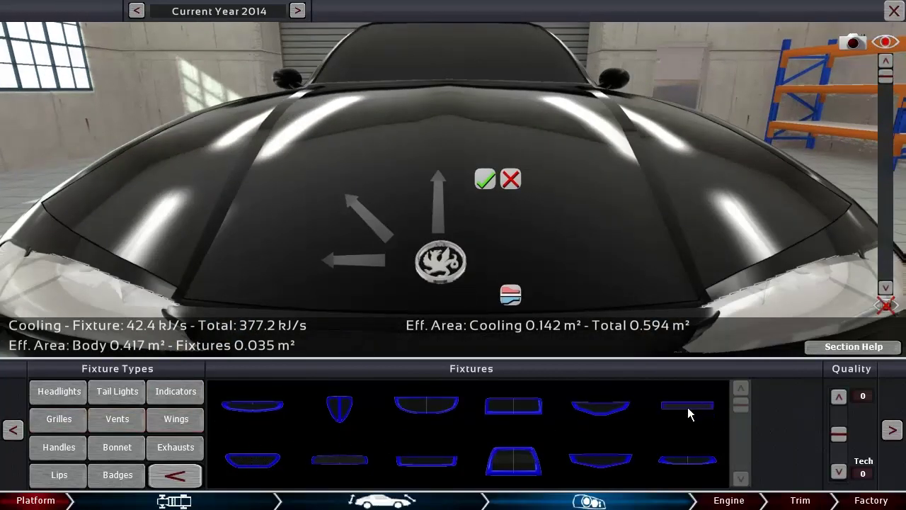
{"action": "mouse_move", "coordinate": [264, 462]}
{"action": "left_mouse_down"}
{"action": "mouse_move", "coordinate": [466, 258]}
{"action": "mouse_move", "coordinate": [461, 277]}
{"action": "left_mouse_up"}
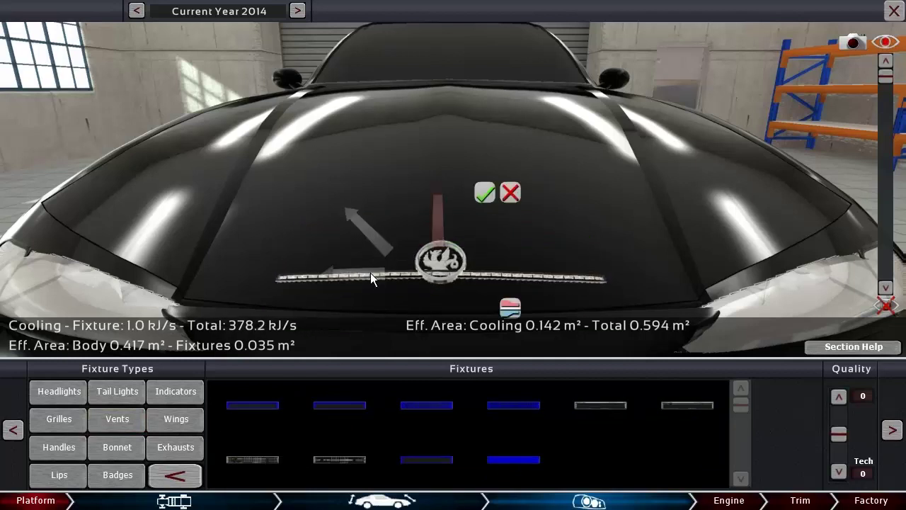
{"action": "left_click_drag", "start_coordinate": [370, 273], "coordinate": [496, 269]}
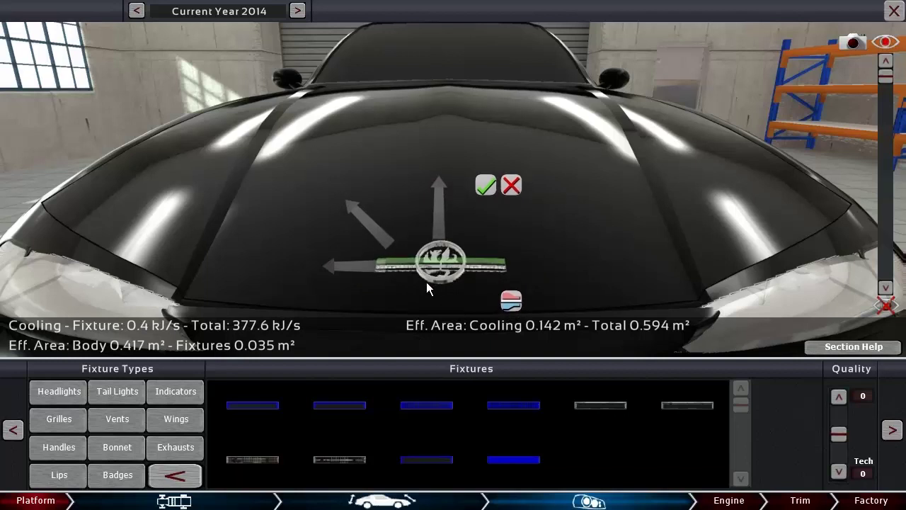
{"action": "left_click", "coordinate": [486, 185]}
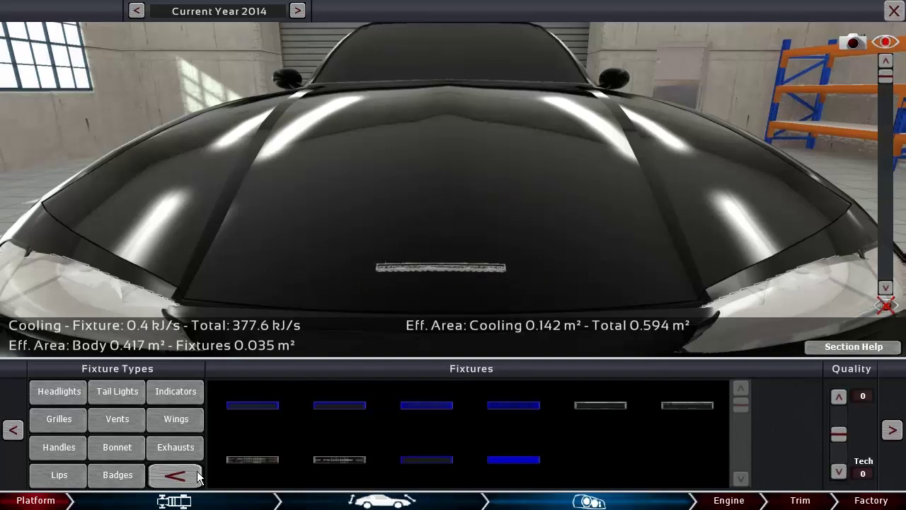
Centre the round badge on the bonnet strip and confirm it
{"action": "left_click", "coordinate": [118, 475]}
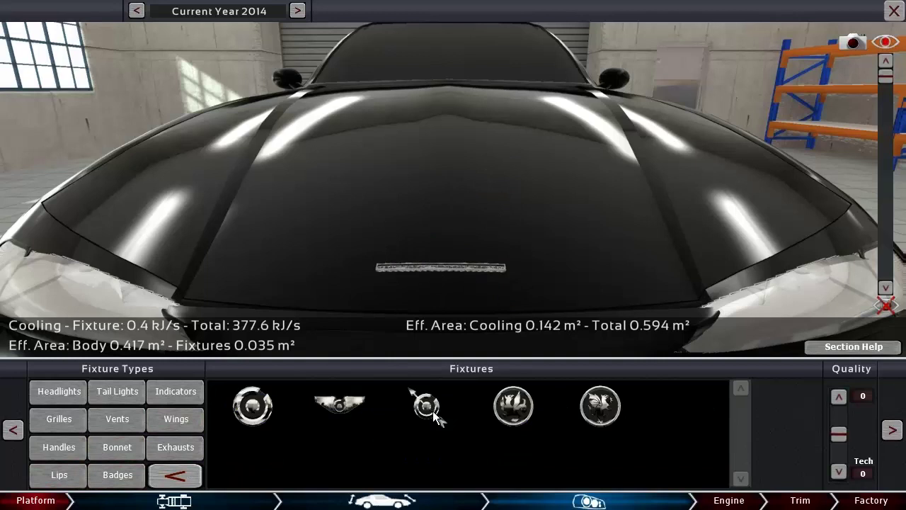
{"action": "left_click", "coordinate": [245, 410]}
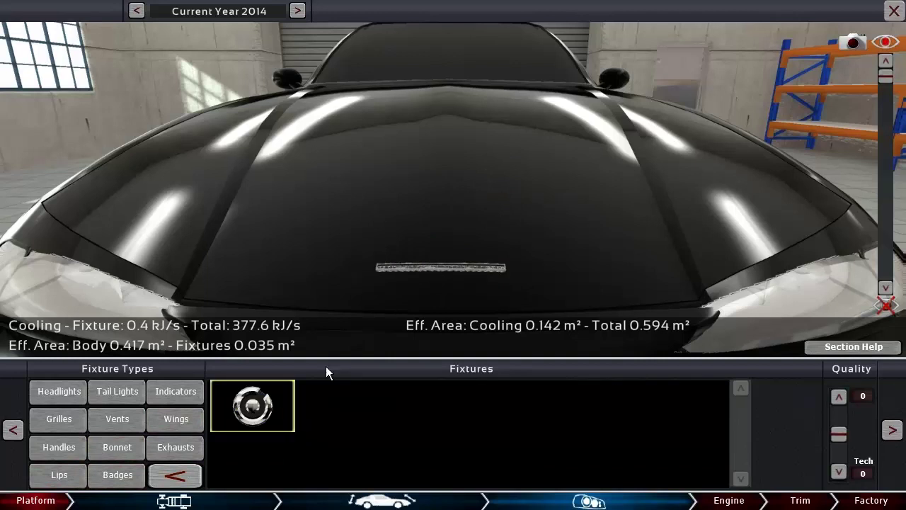
{"action": "left_click", "coordinate": [456, 278]}
{"action": "left_click_drag", "start_coordinate": [490, 268], "coordinate": [487, 276]}
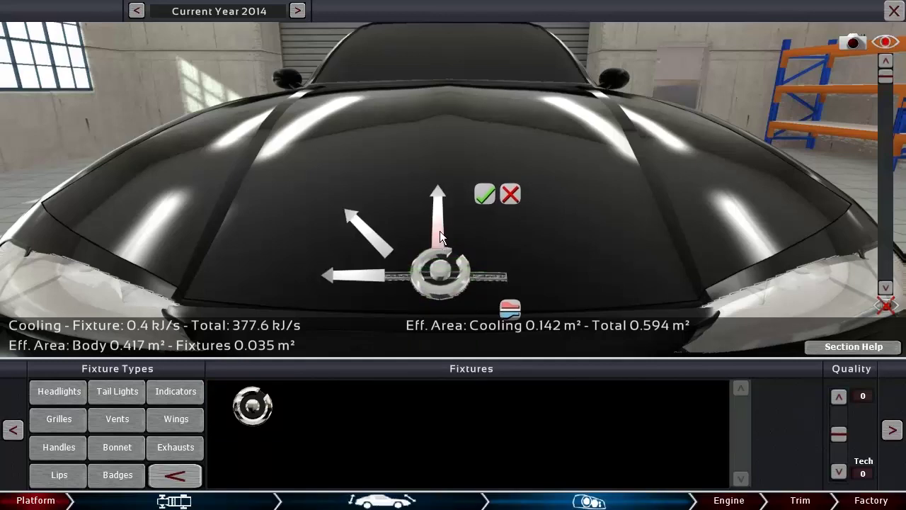
{"action": "left_click_drag", "start_coordinate": [439, 236], "coordinate": [441, 197]}
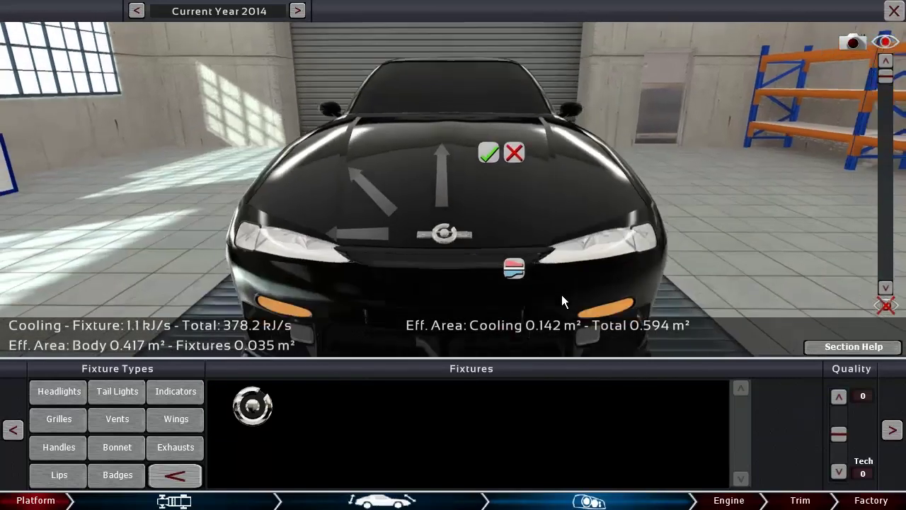
{"action": "scroll", "coordinate": [561, 295], "scroll_direction": "up", "scroll_amount": 3}
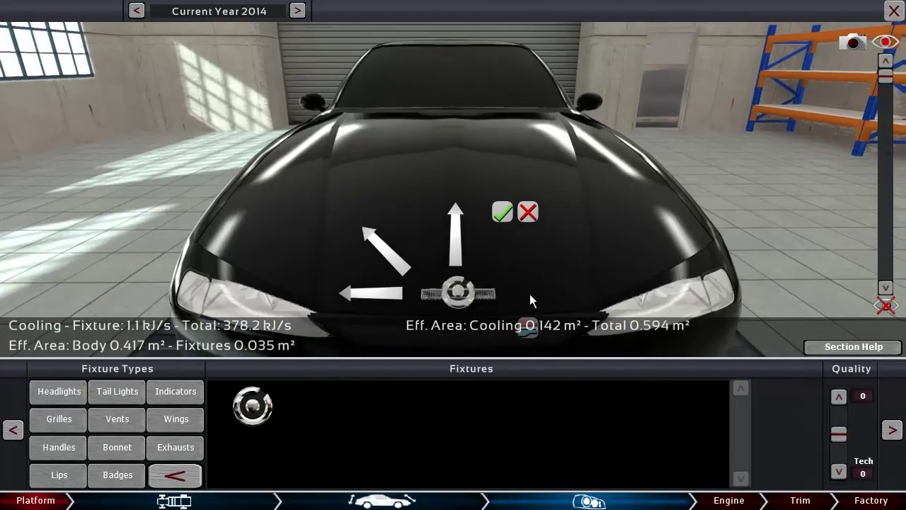
{"action": "scroll", "coordinate": [530, 294], "scroll_direction": "down", "scroll_amount": 5}
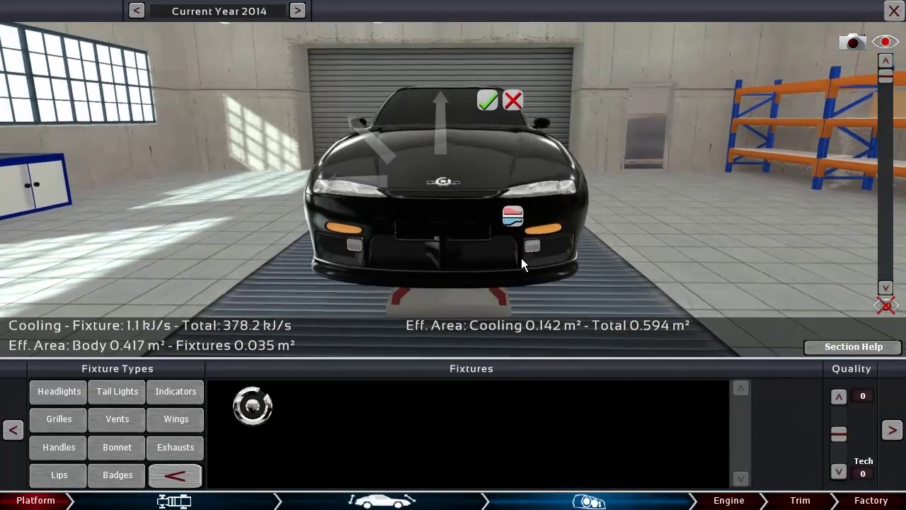
{"action": "left_click_drag", "start_coordinate": [382, 185], "coordinate": [393, 187]}
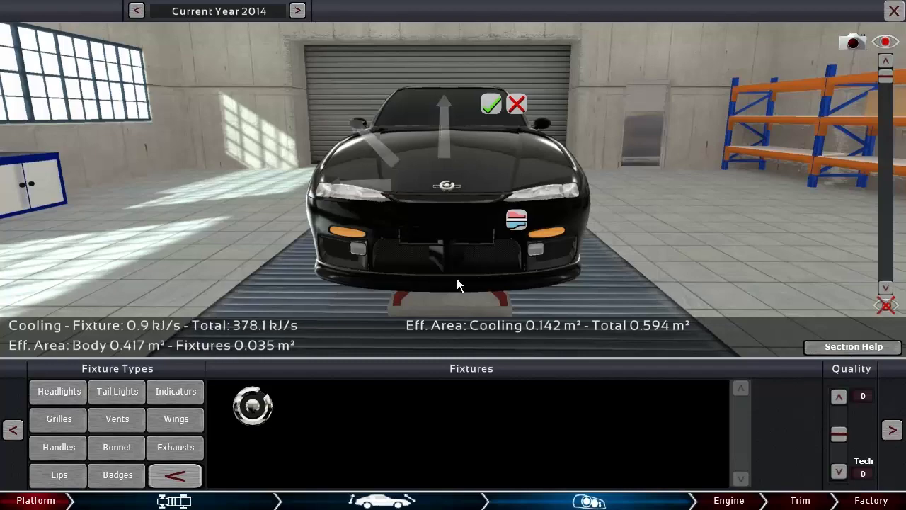
{"action": "scroll", "coordinate": [457, 278], "scroll_direction": "up", "scroll_amount": 3}
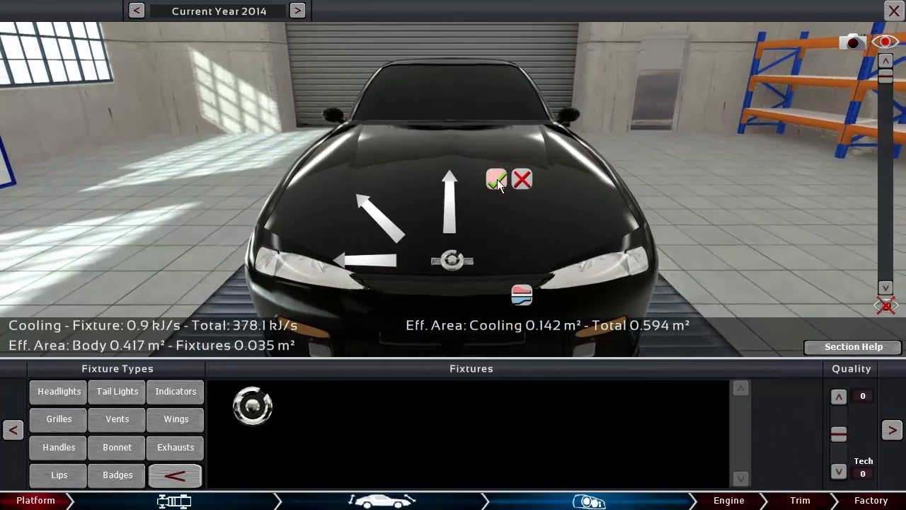
{"action": "left_click", "coordinate": [497, 179]}
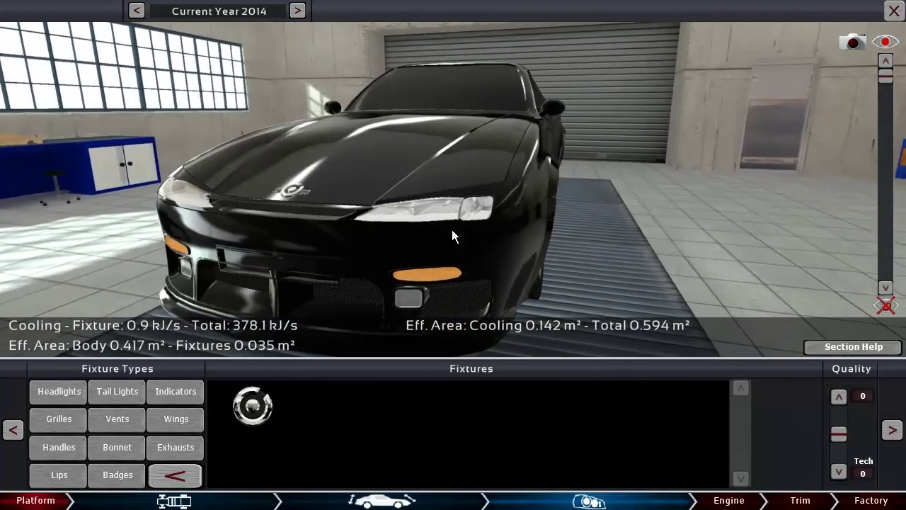
{"action": "mouse_move", "coordinate": [547, 178]}
{"action": "left_mouse_down"}
{"action": "mouse_move", "coordinate": [425, 178]}
{"action": "mouse_move", "coordinate": [374, 193]}
{"action": "left_mouse_up"}
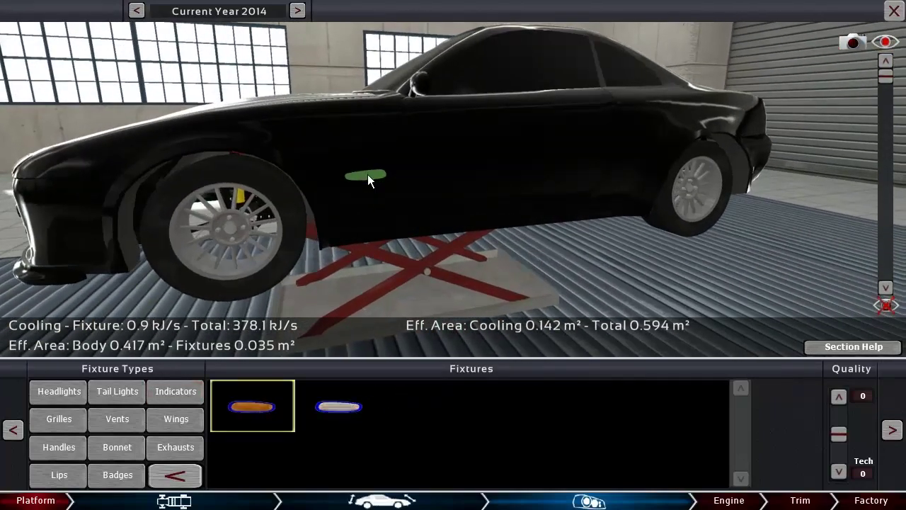
Place an orange side indicator on the front wing, nudged slightly rearward
{"action": "left_click", "coordinate": [367, 174]}
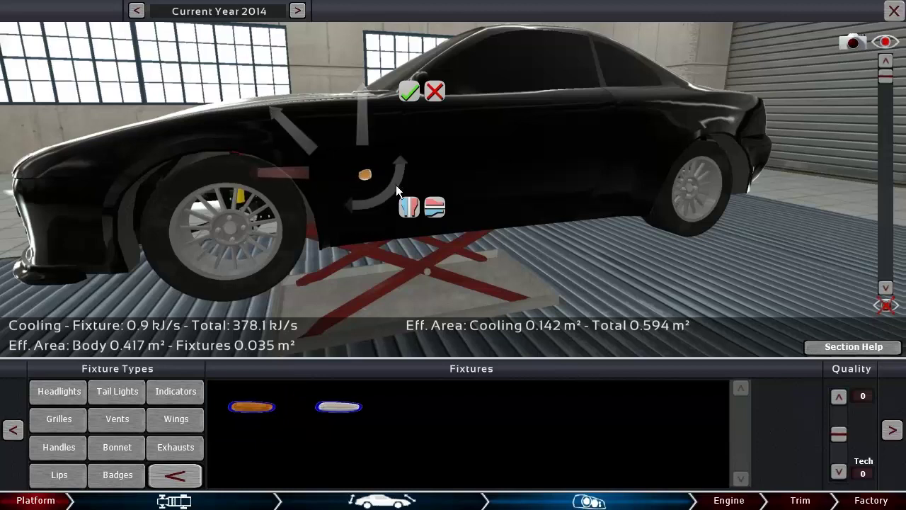
{"action": "left_click_drag", "start_coordinate": [368, 176], "coordinate": [383, 177]}
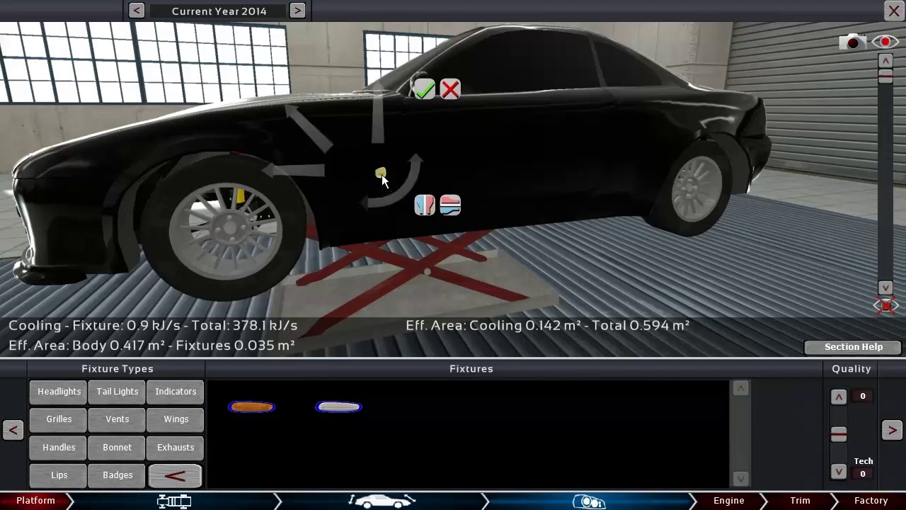
{"action": "left_click", "coordinate": [416, 94]}
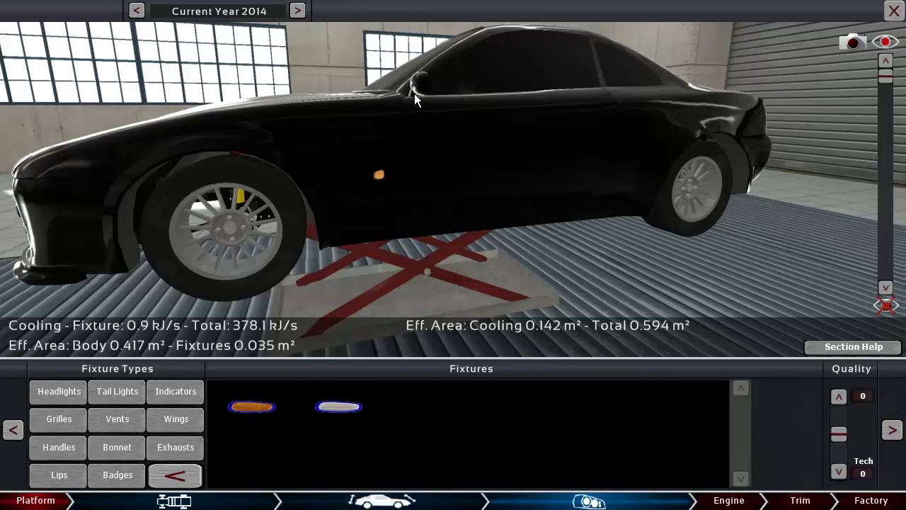
Fit a door handle on the door
{"action": "left_click", "coordinate": [50, 445]}
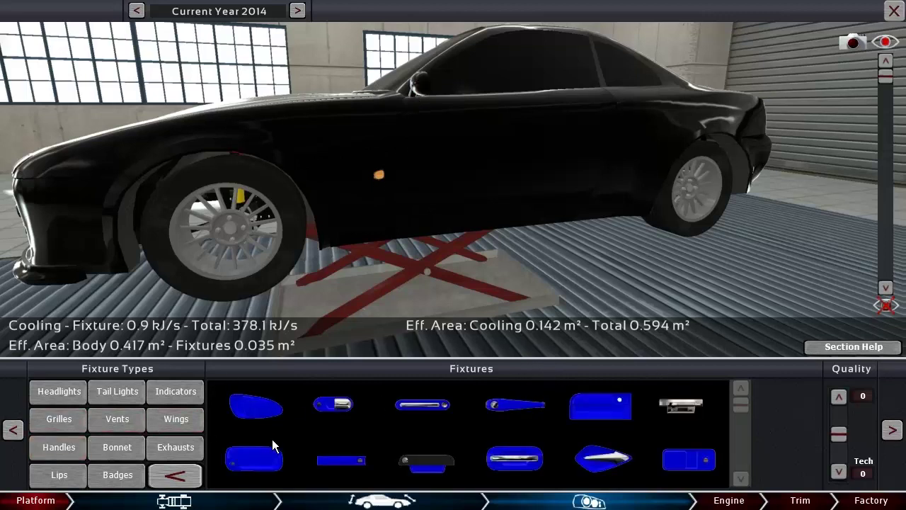
{"action": "left_click", "coordinate": [259, 460]}
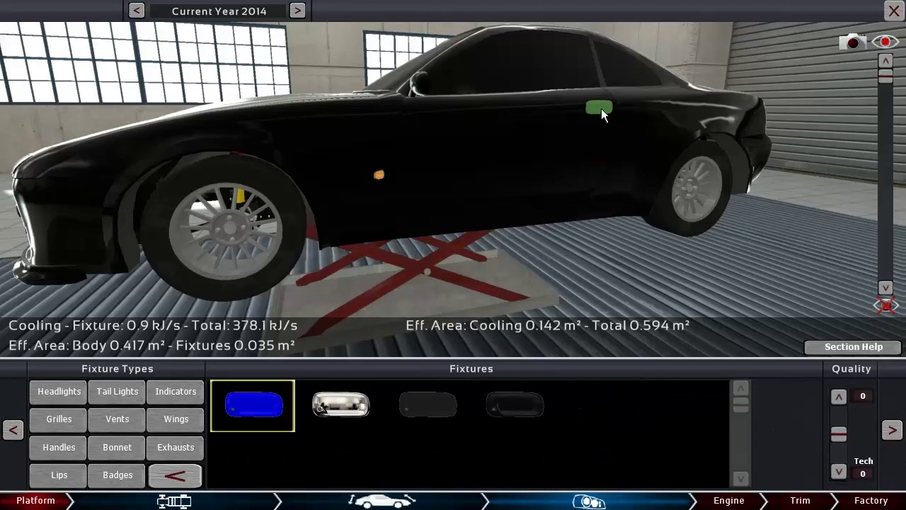
{"action": "left_click", "coordinate": [601, 109]}
{"action": "left_click", "coordinate": [645, 26]}
{"action": "left_click_drag", "start_coordinate": [601, 199], "coordinate": [356, 170]}
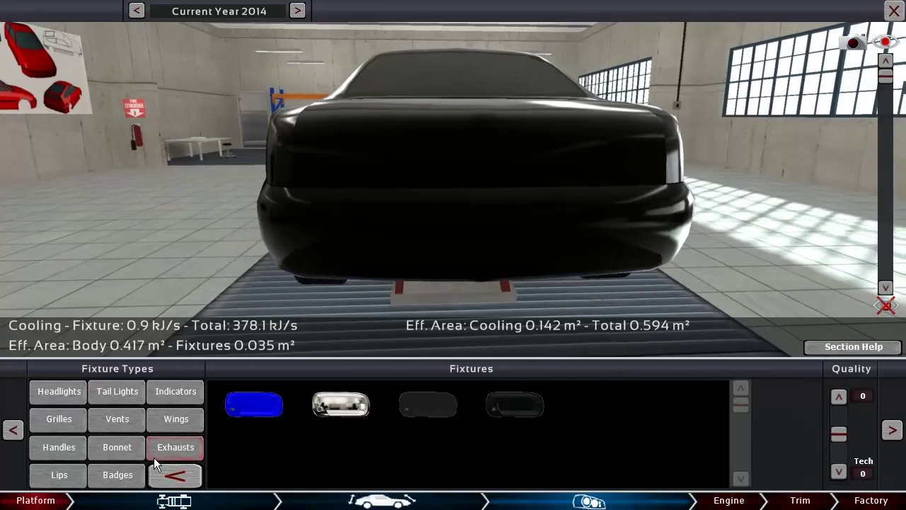
Fit one round exhaust tip under the rear bumper with twin mirroring turned off
{"action": "left_click", "coordinate": [176, 446]}
{"action": "left_click", "coordinate": [453, 409]}
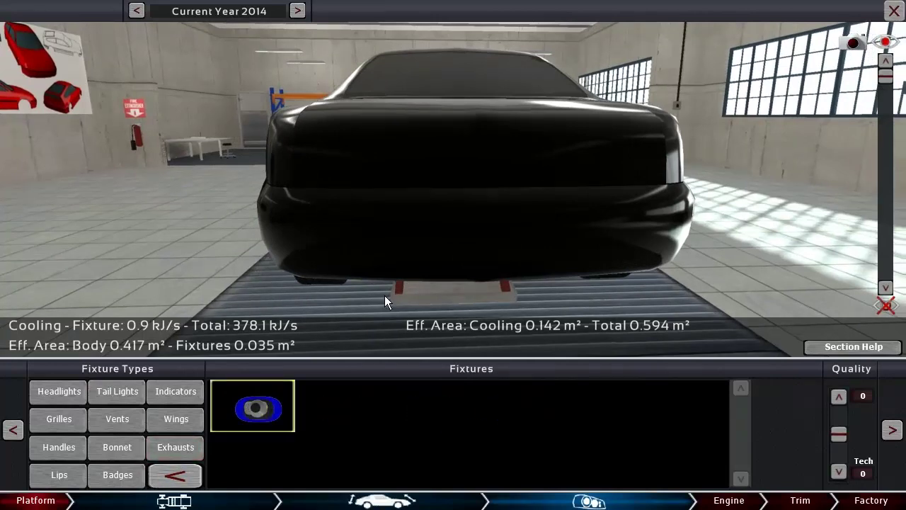
{"action": "left_click", "coordinate": [351, 271]}
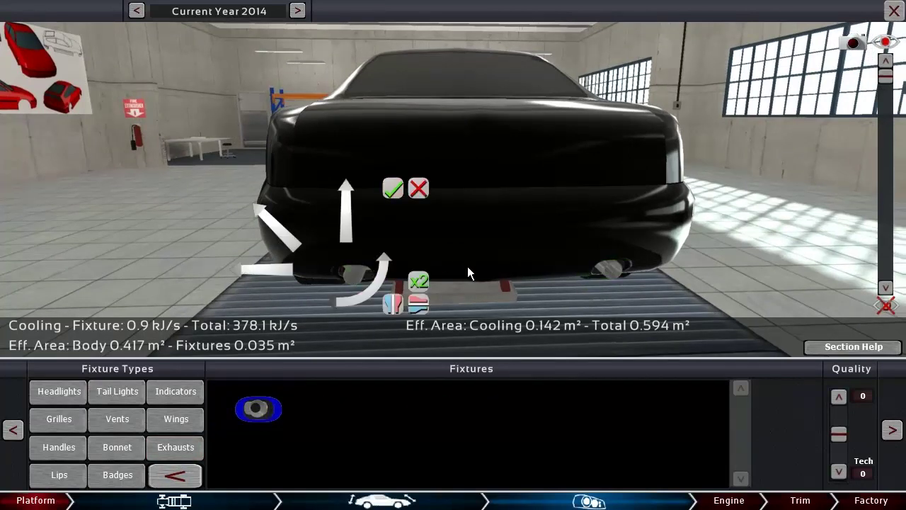
{"action": "left_click", "coordinate": [415, 279]}
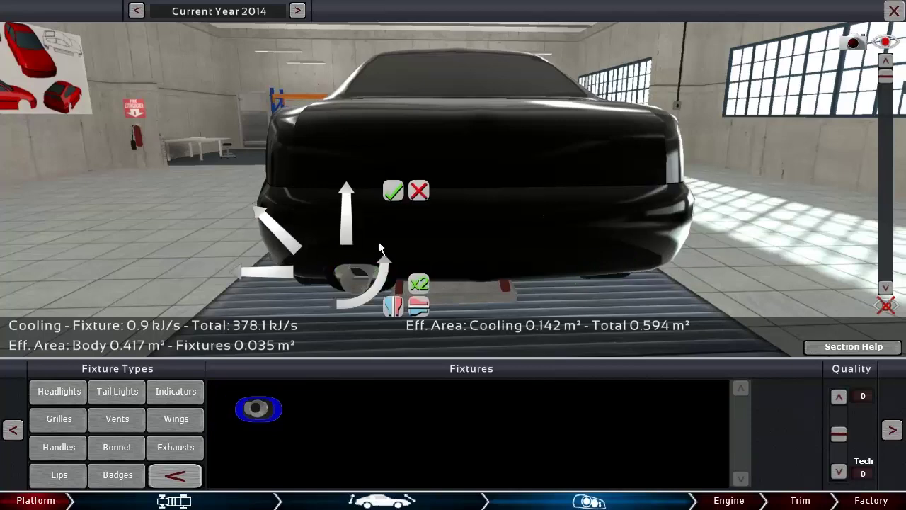
{"action": "left_click", "coordinate": [388, 192]}
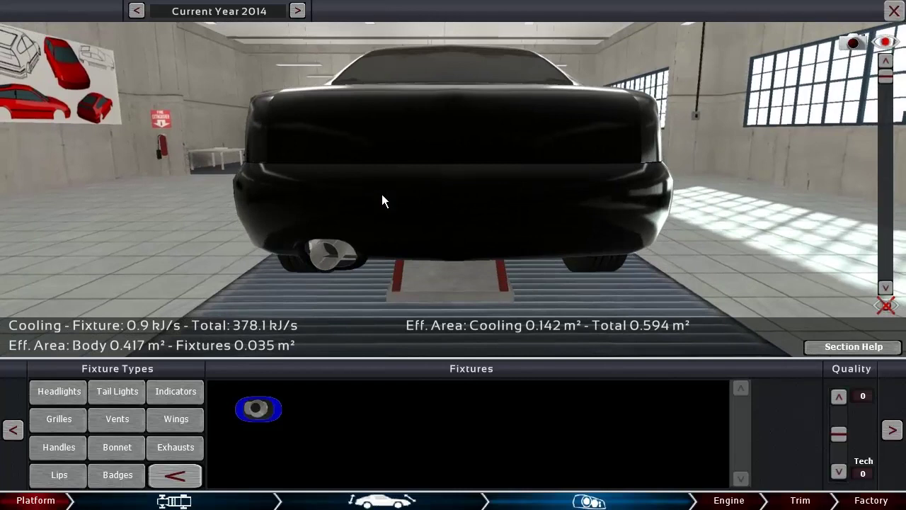
Place the second grille variant on the rear bumper, centred and widened on both sides
{"action": "left_click", "coordinate": [59, 423]}
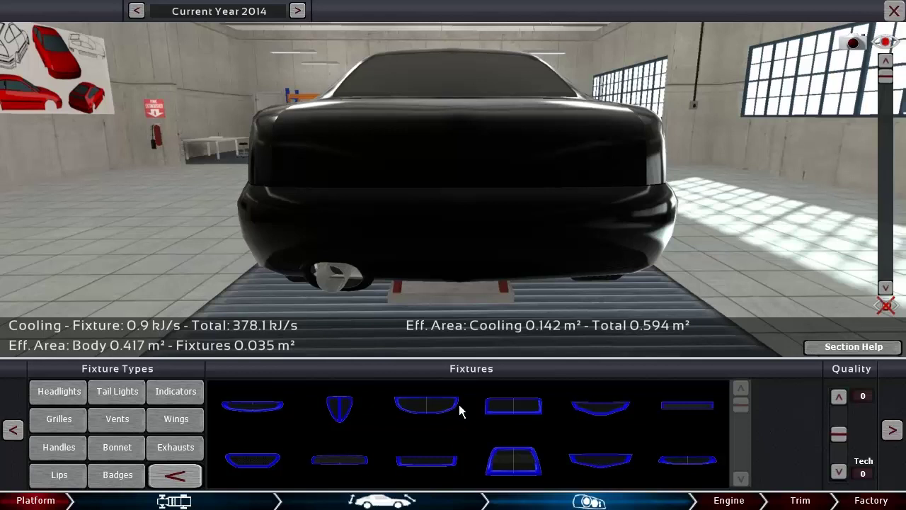
{"action": "left_click", "coordinate": [510, 413]}
{"action": "left_click", "coordinate": [358, 411]}
{"action": "left_click", "coordinate": [468, 253]}
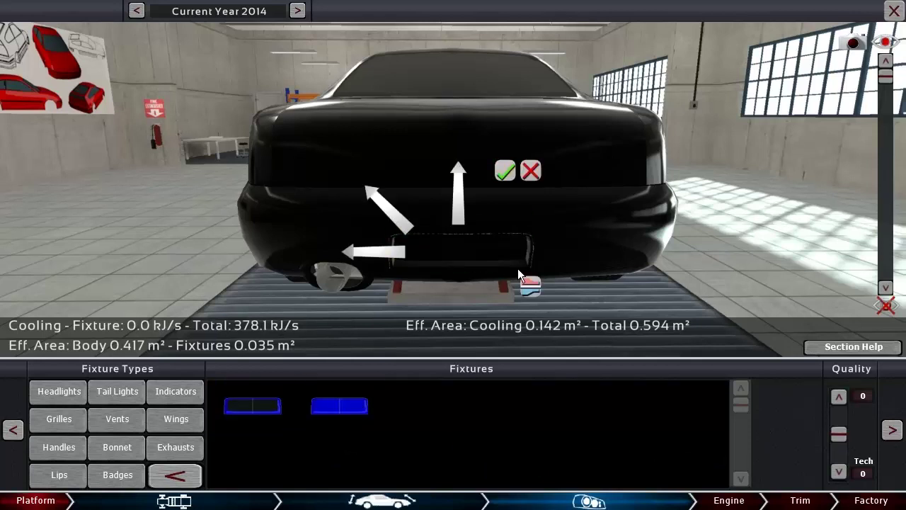
{"action": "left_click_drag", "start_coordinate": [483, 248], "coordinate": [485, 261]}
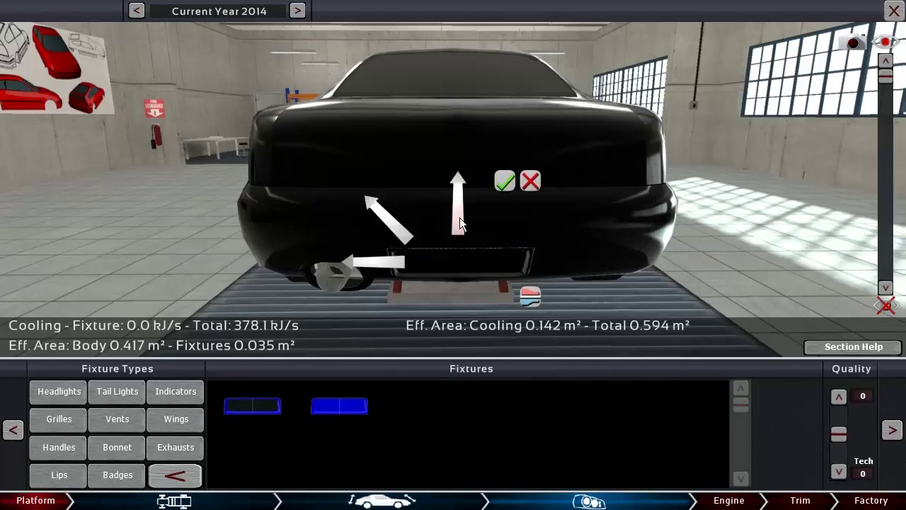
{"action": "left_click_drag", "start_coordinate": [460, 222], "coordinate": [458, 210]}
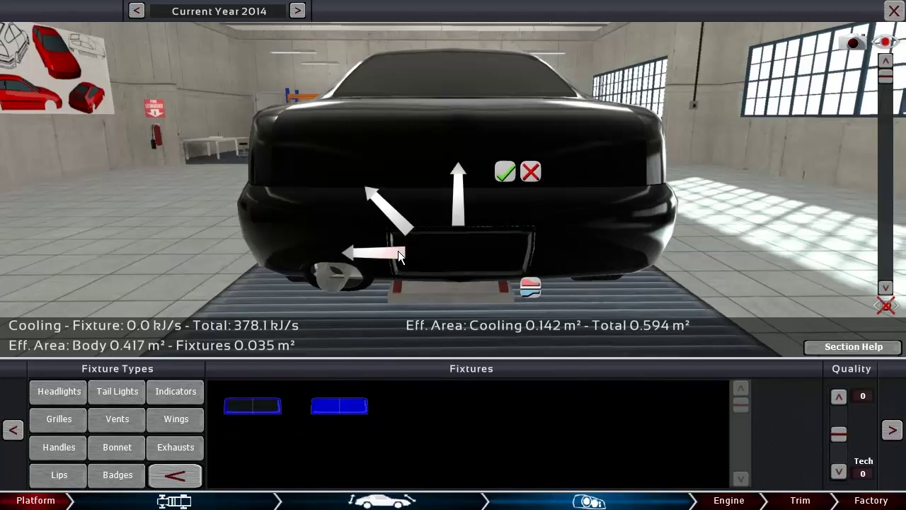
{"action": "left_click_drag", "start_coordinate": [399, 257], "coordinate": [351, 249]}
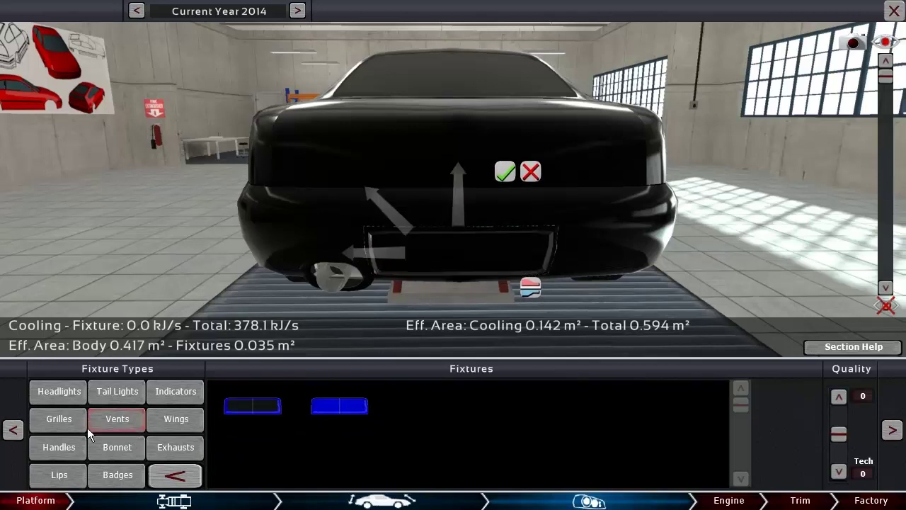
Add a thin bar fixture across the top of the grille, widen it, and confirm
{"action": "left_click", "coordinate": [63, 420]}
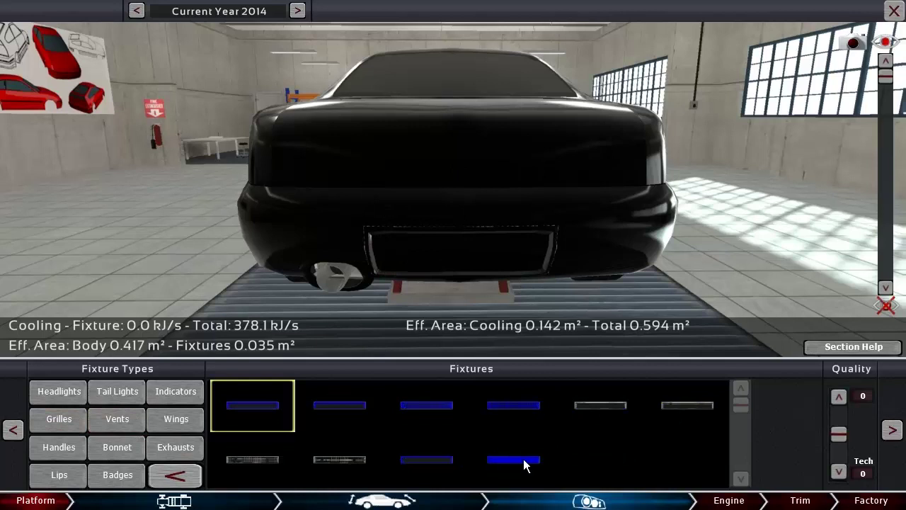
{"action": "left_click", "coordinate": [521, 460]}
{"action": "left_click", "coordinate": [472, 227]}
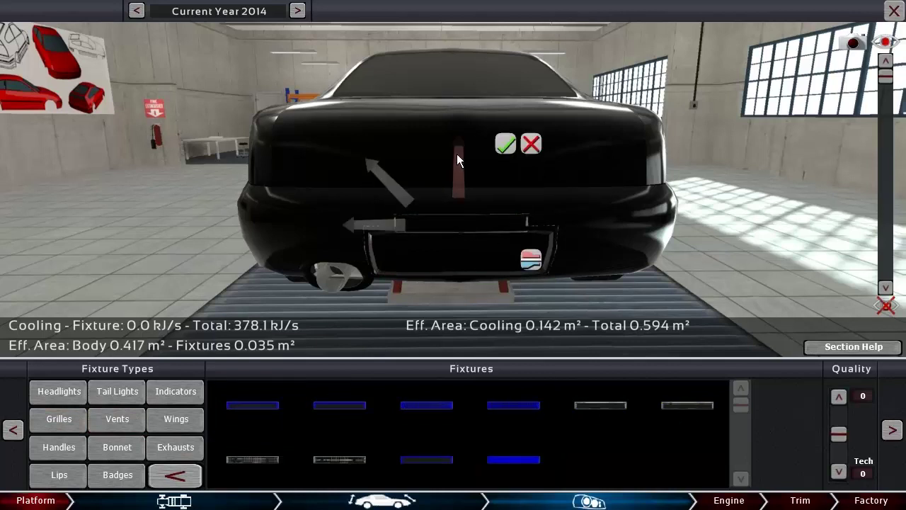
{"action": "left_click_drag", "start_coordinate": [376, 230], "coordinate": [328, 233]}
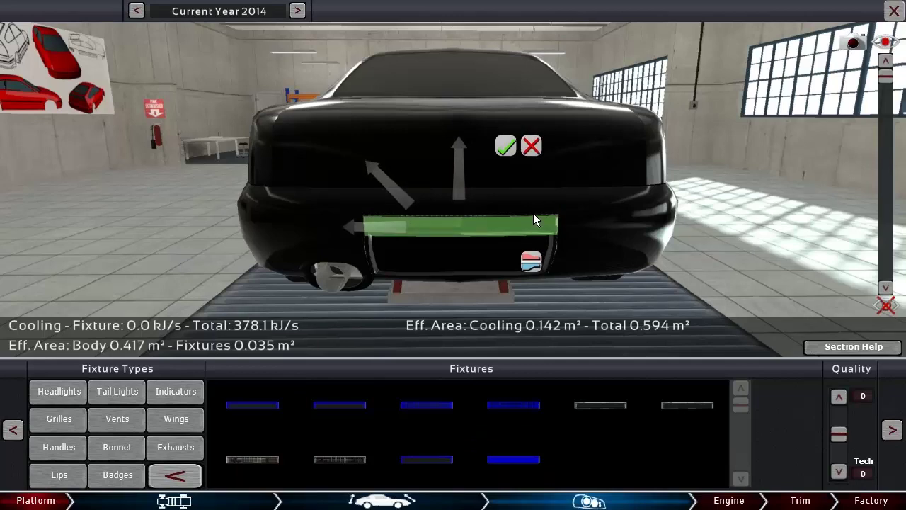
{"action": "left_click", "coordinate": [505, 146]}
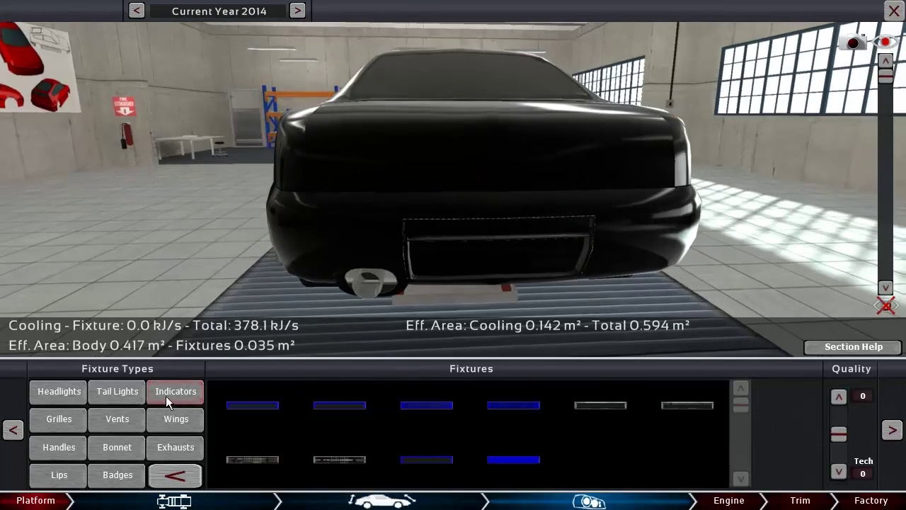
Place the red tail light pair on the bumper, flattened into thin strips and moved inward
{"action": "left_click", "coordinate": [111, 394]}
{"action": "left_click", "coordinate": [677, 450]}
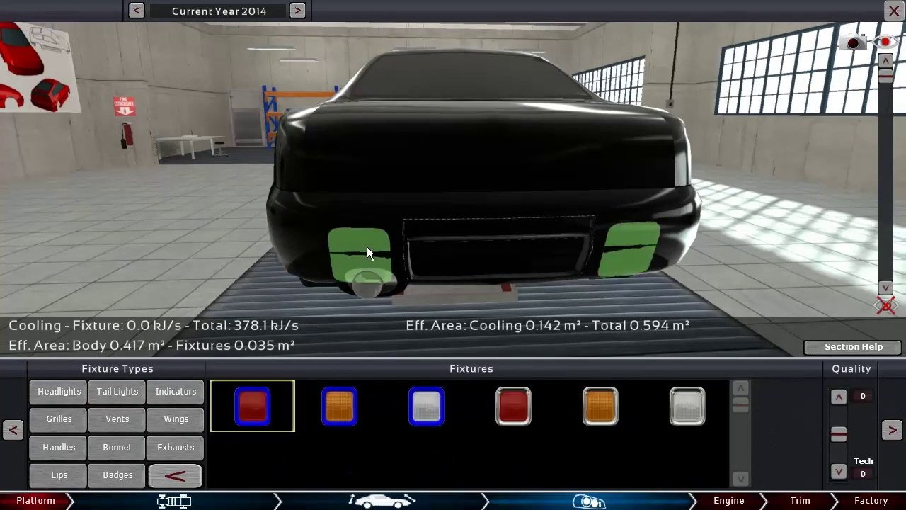
{"action": "left_click", "coordinate": [355, 221]}
{"action": "mouse_move", "coordinate": [348, 204]}
{"action": "left_mouse_down"}
{"action": "mouse_move", "coordinate": [340, 263]}
{"action": "mouse_move", "coordinate": [310, 237]}
{"action": "left_mouse_up"}
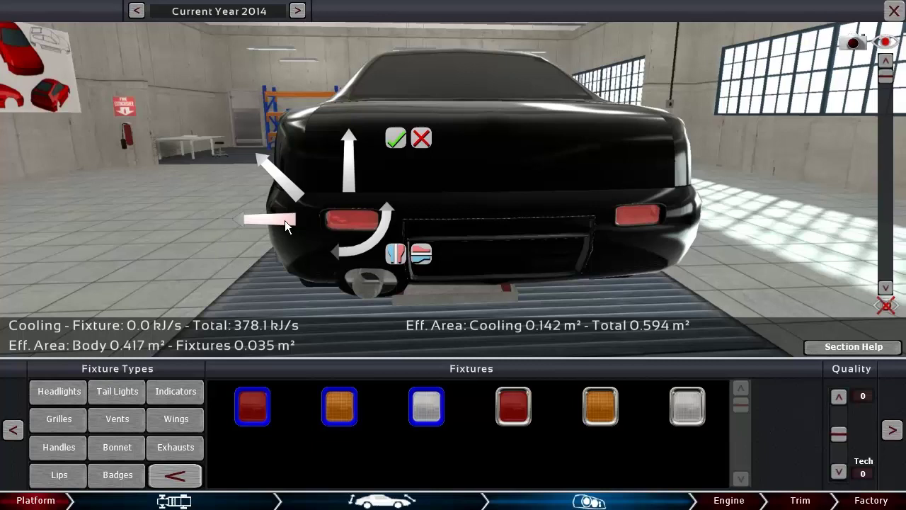
{"action": "left_click_drag", "start_coordinate": [354, 219], "coordinate": [387, 211]}
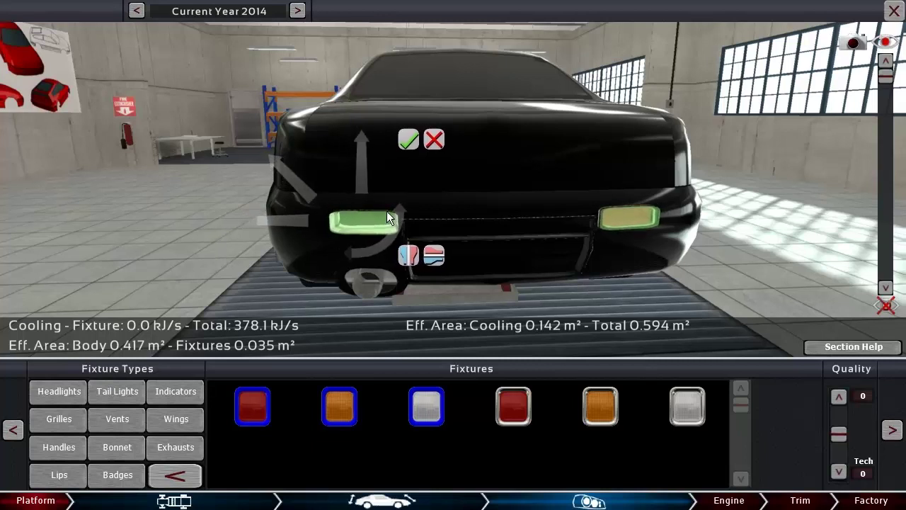
{"action": "left_click", "coordinate": [408, 139]}
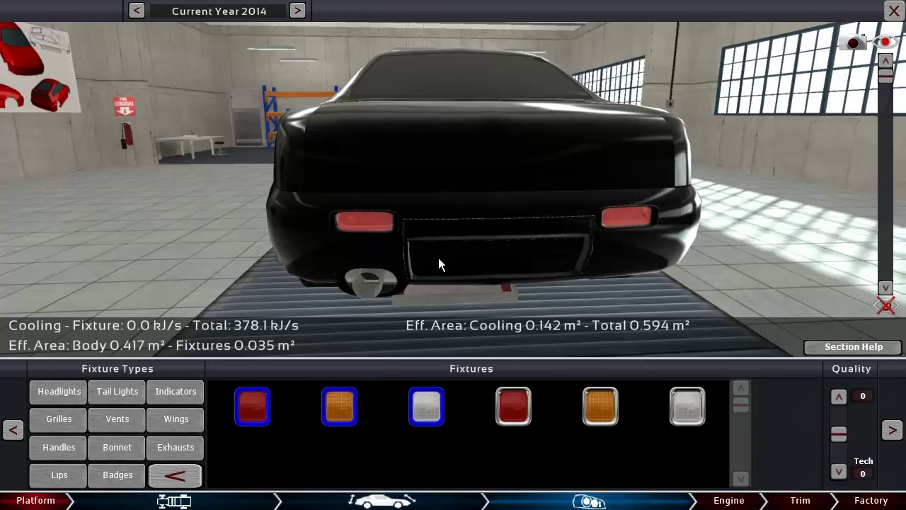
Reselect the license plate, then the red tail light pair, for further adjustment
{"action": "scroll", "coordinate": [429, 233], "scroll_direction": "up", "scroll_amount": 5}
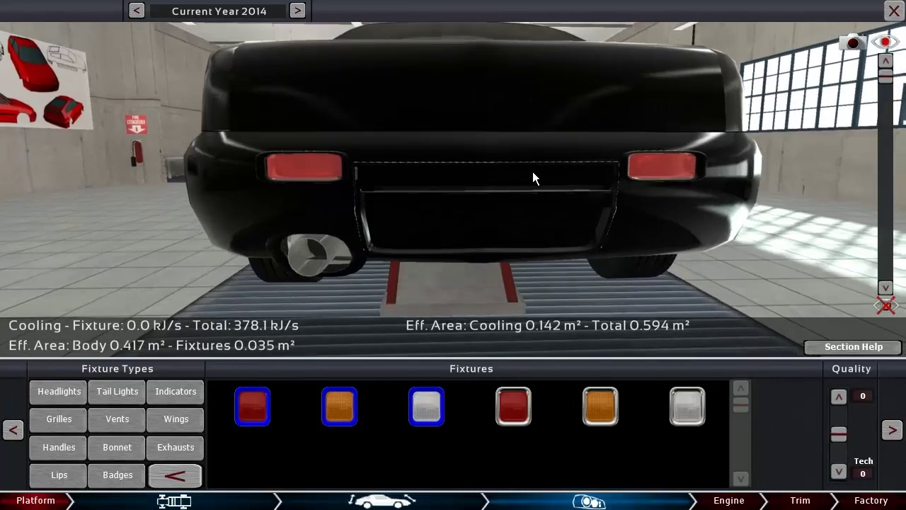
{"action": "left_click", "coordinate": [533, 178]}
{"action": "left_click", "coordinate": [678, 176]}
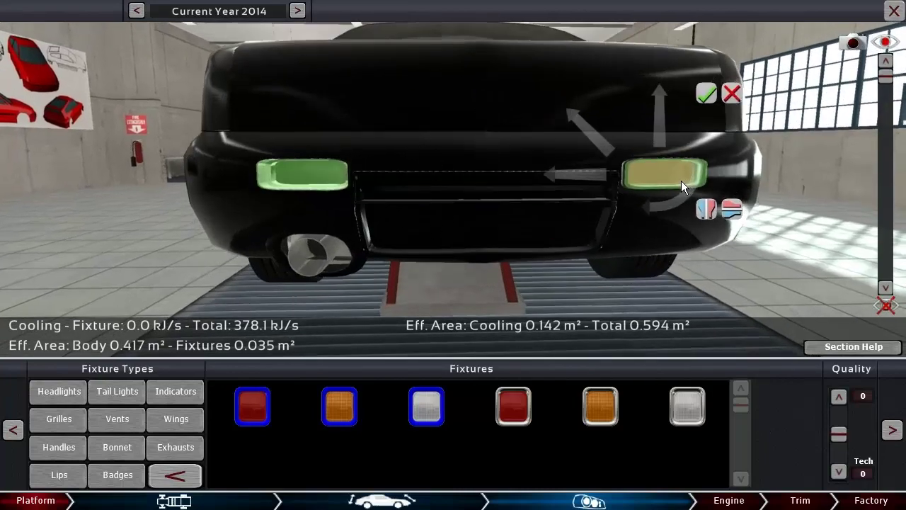
{"action": "scroll", "coordinate": [475, 249], "scroll_direction": "down", "scroll_amount": 3}
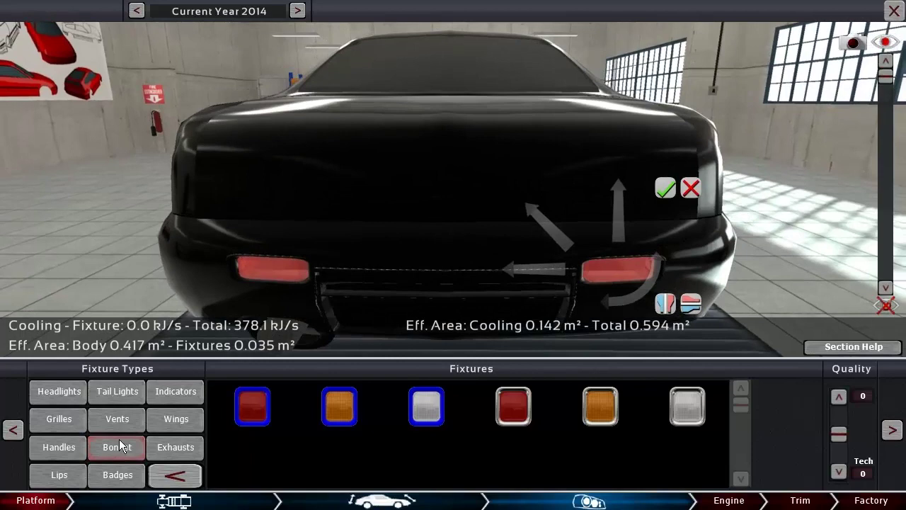
Place the third grille variant on the boot lid, taller and stretched wider across the tail
{"action": "left_click", "coordinate": [59, 418]}
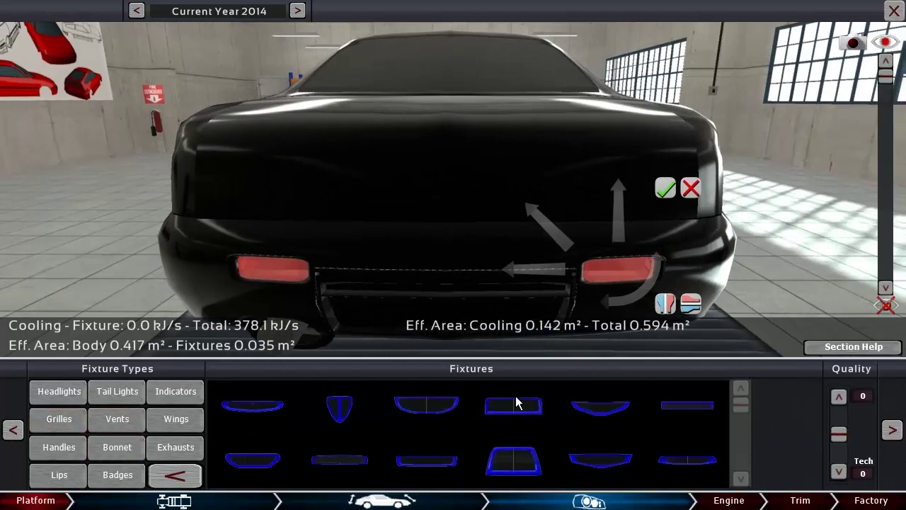
{"action": "left_click", "coordinate": [349, 464]}
{"action": "left_click", "coordinate": [432, 406]}
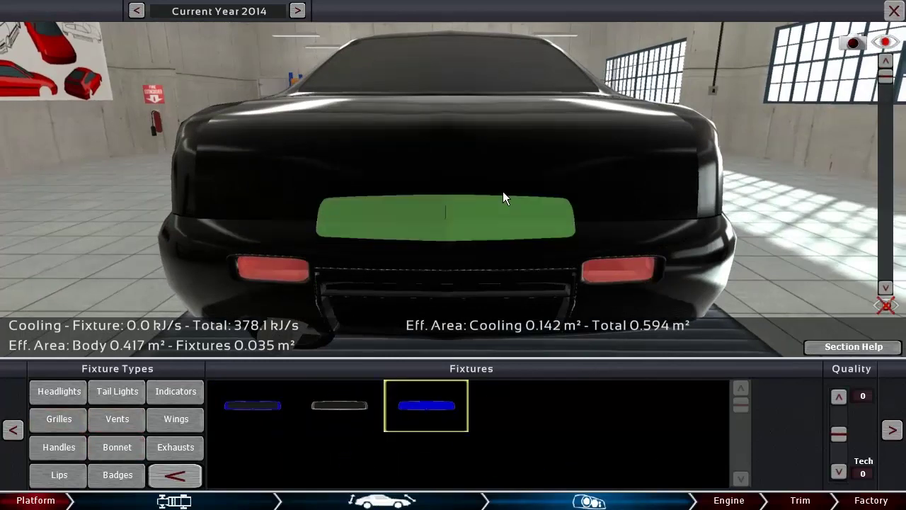
{"action": "left_click", "coordinate": [497, 181]}
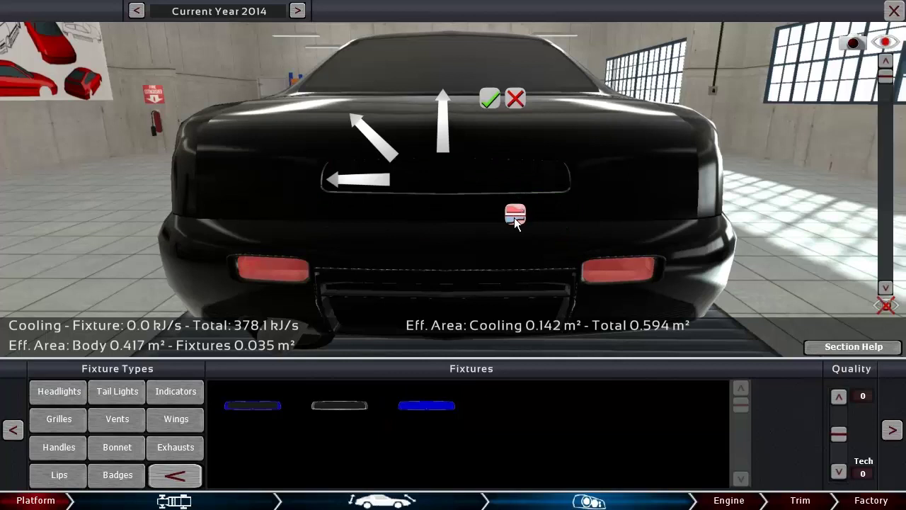
{"action": "left_click_drag", "start_coordinate": [515, 219], "coordinate": [516, 204]}
{"action": "left_click_drag", "start_coordinate": [514, 163], "coordinate": [512, 168]}
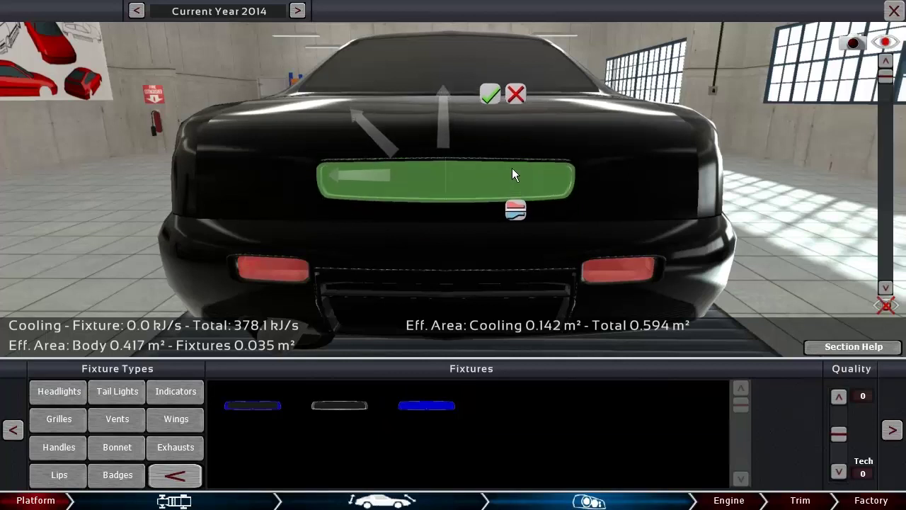
{"action": "left_click_drag", "start_coordinate": [378, 175], "coordinate": [255, 184]}
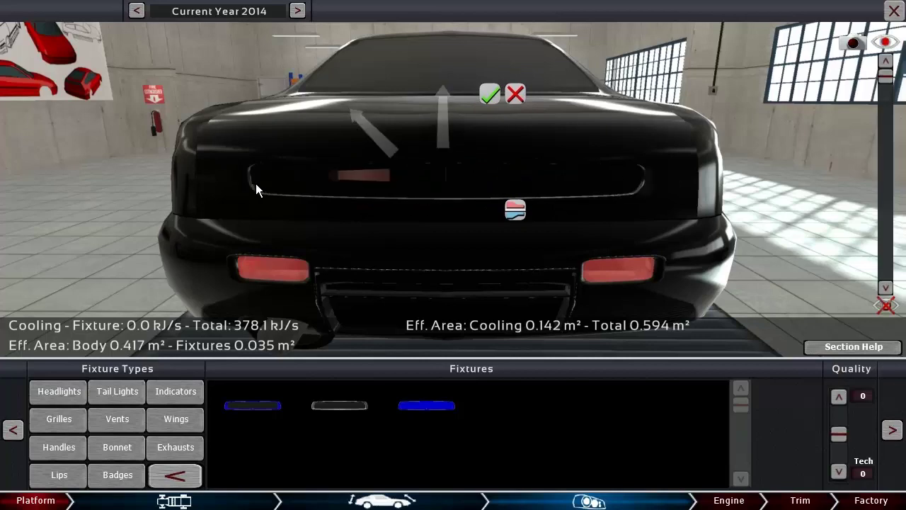
Widen the panel to the full tail width, then fine-tune its height and move it down
{"action": "mouse_move", "coordinate": [459, 273]}
{"action": "left_mouse_down"}
{"action": "mouse_move", "coordinate": [431, 196]}
{"action": "mouse_move", "coordinate": [326, 145]}
{"action": "left_mouse_up"}
{"action": "left_click_drag", "start_coordinate": [275, 130], "coordinate": [216, 122]}
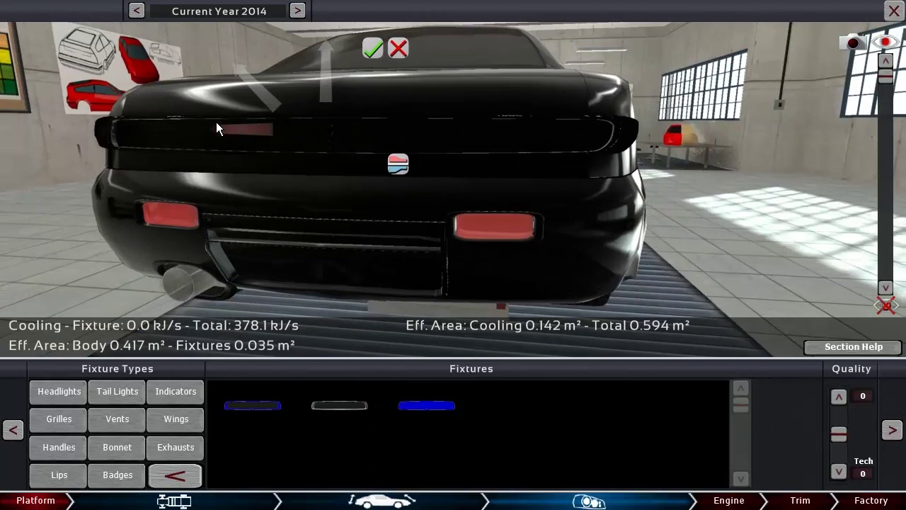
{"action": "left_click_drag", "start_coordinate": [599, 136], "coordinate": [599, 129]}
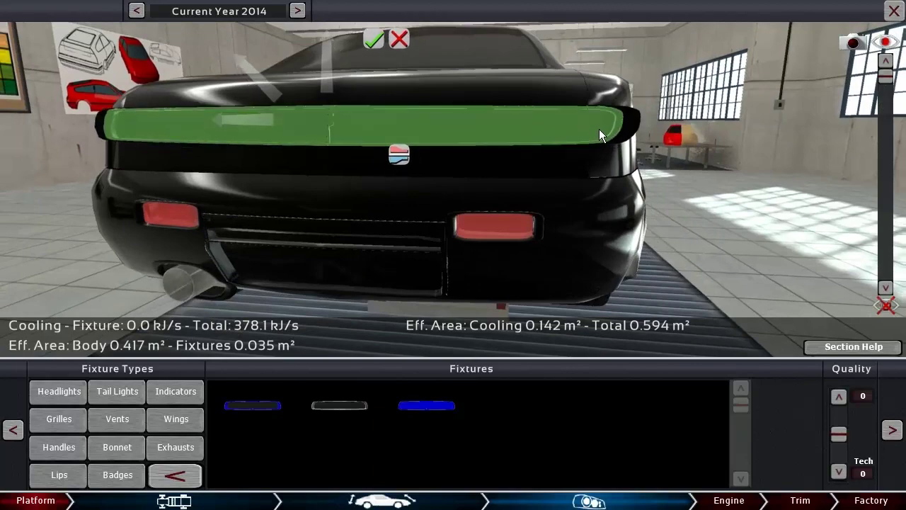
{"action": "scroll", "coordinate": [594, 176], "scroll_direction": "up", "scroll_amount": 5}
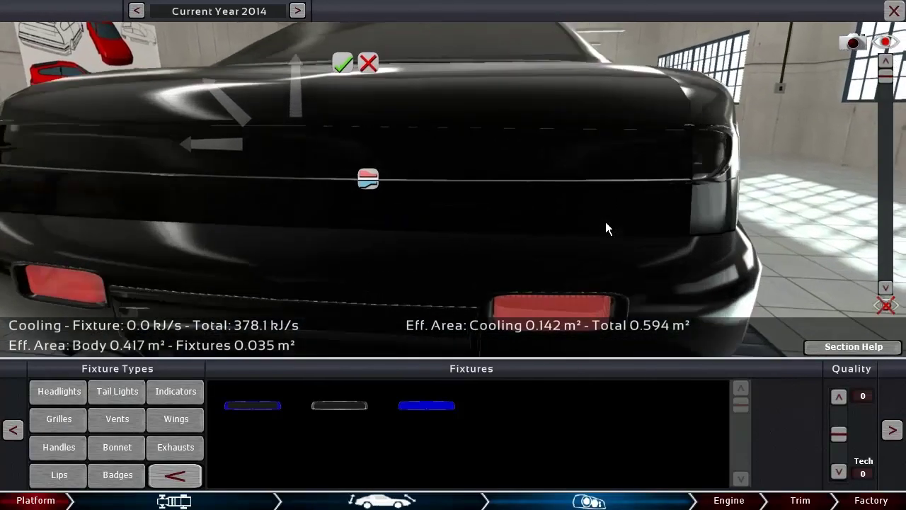
{"action": "mouse_move", "coordinate": [85, 137]}
{"action": "left_mouse_down"}
{"action": "mouse_move", "coordinate": [70, 133]}
{"action": "mouse_move", "coordinate": [125, 139]}
{"action": "left_mouse_up"}
{"action": "left_click_drag", "start_coordinate": [536, 180], "coordinate": [555, 177]}
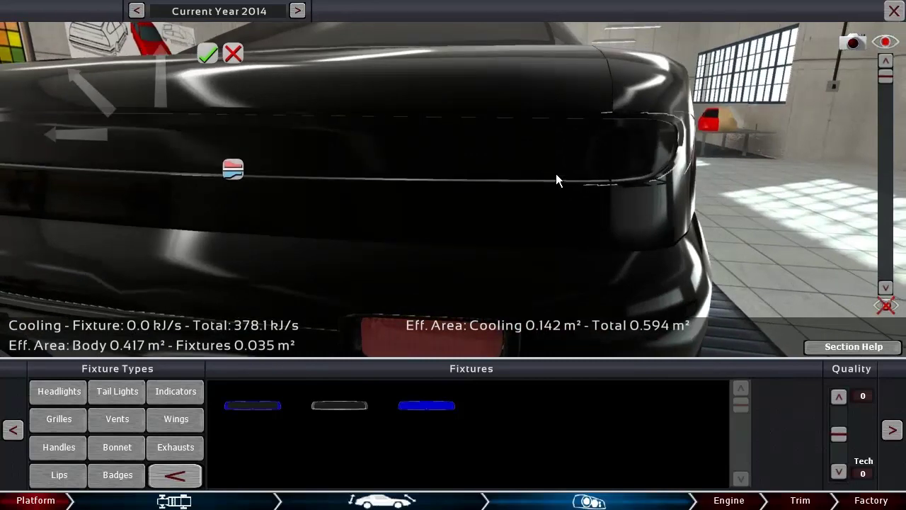
{"action": "left_click_drag", "start_coordinate": [142, 100], "coordinate": [138, 106]}
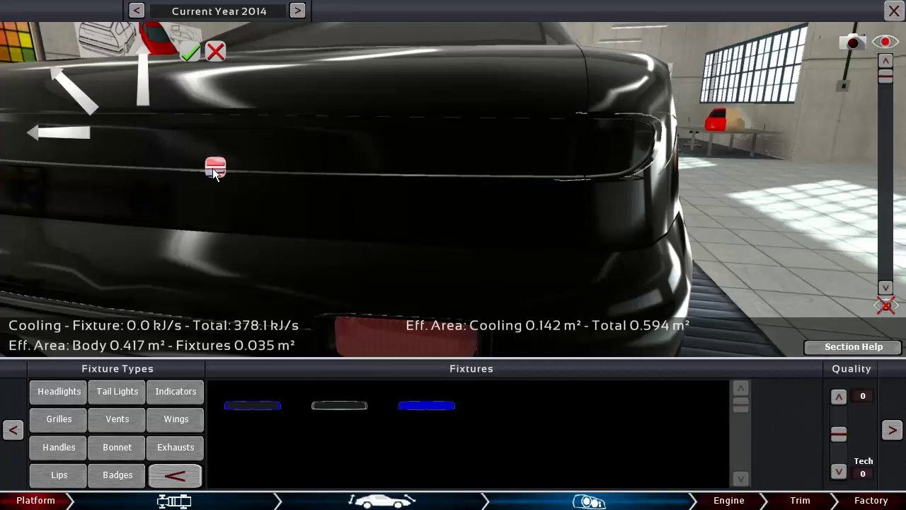
{"action": "mouse_move", "coordinate": [210, 170]}
{"action": "left_mouse_down"}
{"action": "mouse_move", "coordinate": [91, 144]}
{"action": "mouse_move", "coordinate": [158, 141]}
{"action": "left_mouse_up"}
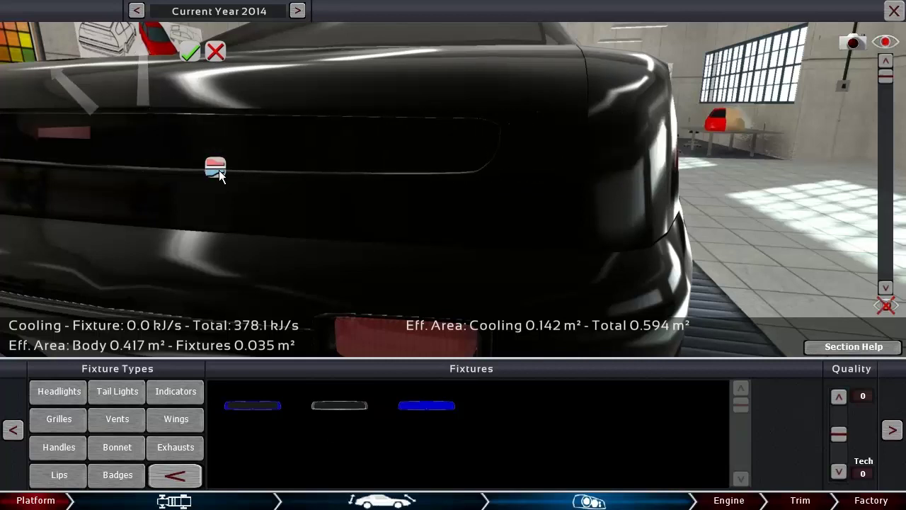
{"action": "mouse_move", "coordinate": [218, 170]}
{"action": "left_mouse_down"}
{"action": "mouse_move", "coordinate": [249, 170]}
{"action": "mouse_move", "coordinate": [77, 133]}
{"action": "mouse_move", "coordinate": [48, 137]}
{"action": "mouse_move", "coordinate": [453, 152]}
{"action": "left_mouse_up"}
{"action": "left_click_drag", "start_coordinate": [529, 163], "coordinate": [516, 201]}
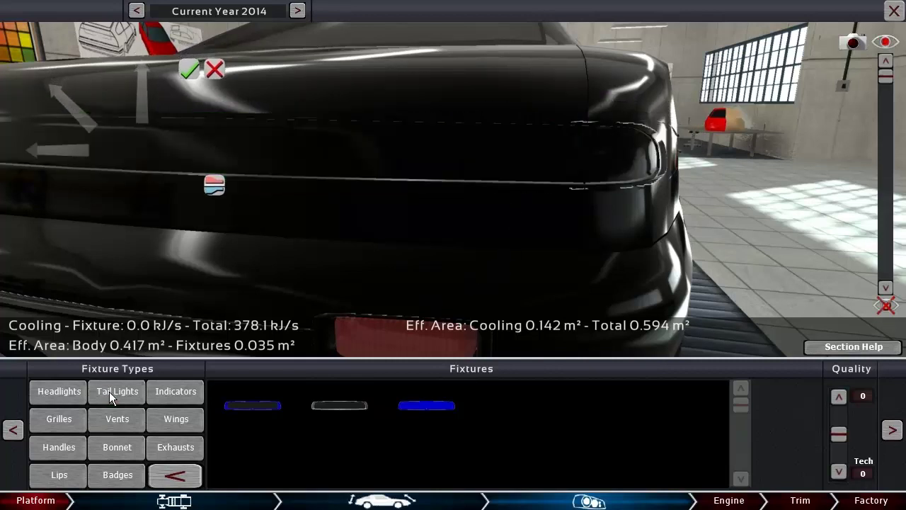
Add a small red tail light at the rear corner of the tail panel
{"action": "left_click", "coordinate": [144, 395]}
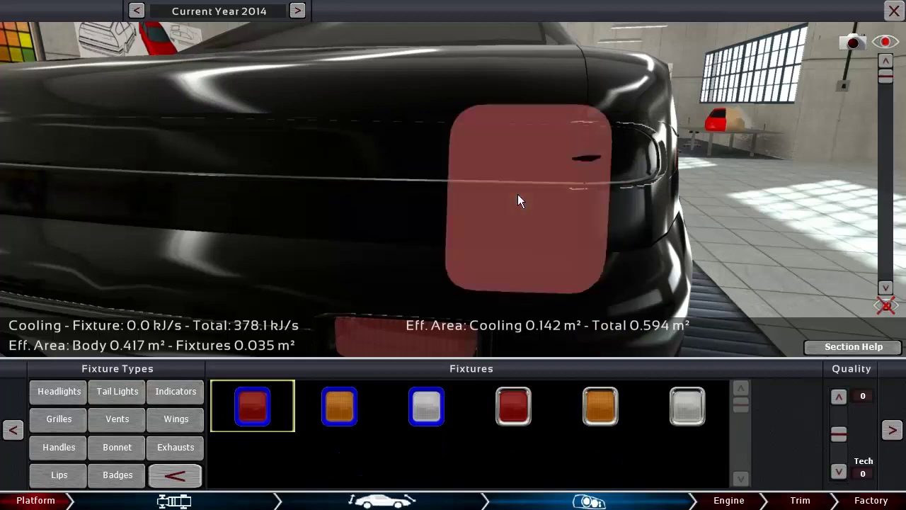
{"action": "left_click", "coordinate": [514, 206]}
{"action": "left_click_drag", "start_coordinate": [448, 173], "coordinate": [501, 241]}
{"action": "mouse_move", "coordinate": [513, 205]}
{"action": "left_mouse_down"}
{"action": "mouse_move", "coordinate": [556, 197]}
{"action": "mouse_move", "coordinate": [537, 194]}
{"action": "mouse_move", "coordinate": [548, 149]}
{"action": "left_mouse_up"}
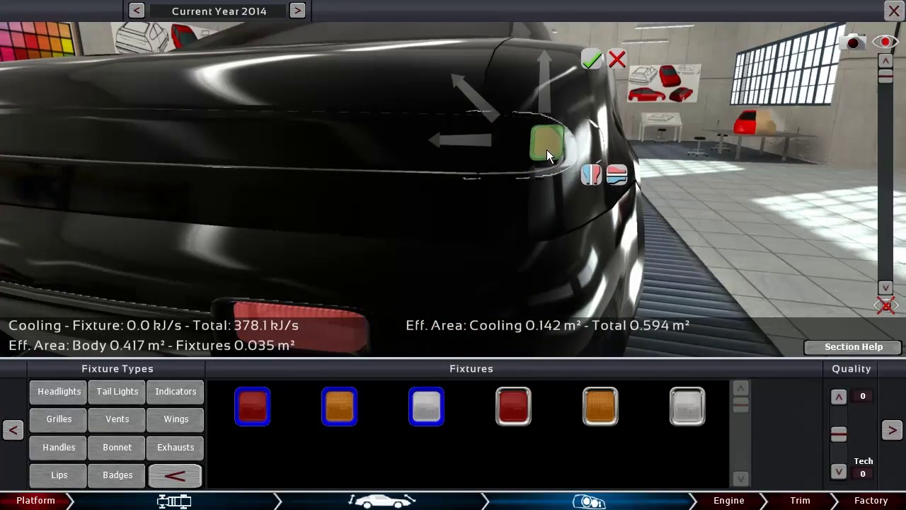
{"action": "mouse_move", "coordinate": [547, 149]}
{"action": "left_mouse_down"}
{"action": "mouse_move", "coordinate": [564, 239]}
{"action": "mouse_move", "coordinate": [484, 336]}
{"action": "mouse_move", "coordinate": [495, 336]}
{"action": "mouse_move", "coordinate": [485, 352]}
{"action": "left_mouse_up"}
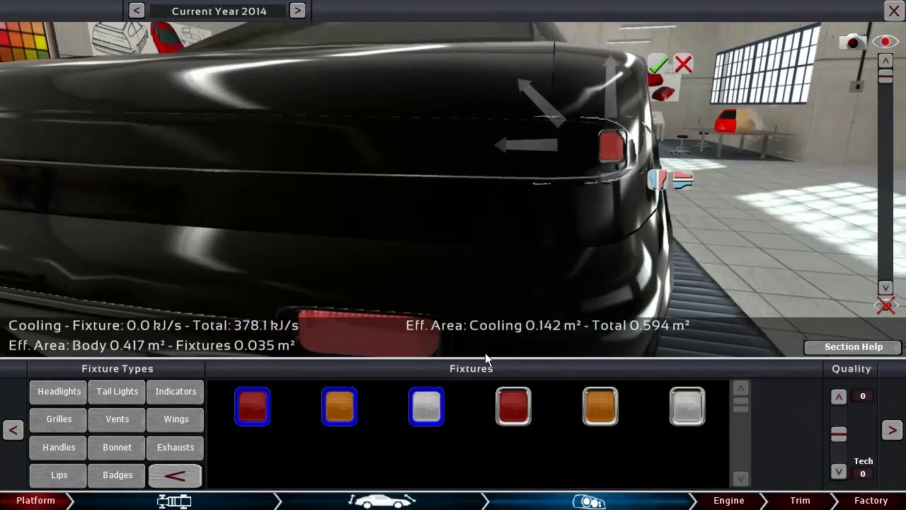
Add a small orange lens, widened and slightly rotated, right beside the corner red light
{"action": "left_click", "coordinate": [340, 418]}
{"action": "left_click", "coordinate": [481, 226]}
{"action": "left_click_drag", "start_coordinate": [421, 200], "coordinate": [462, 265]}
{"action": "mouse_move", "coordinate": [472, 234]}
{"action": "left_mouse_down"}
{"action": "mouse_move", "coordinate": [584, 155]}
{"action": "mouse_move", "coordinate": [551, 185]}
{"action": "mouse_move", "coordinate": [488, 216]}
{"action": "left_mouse_up"}
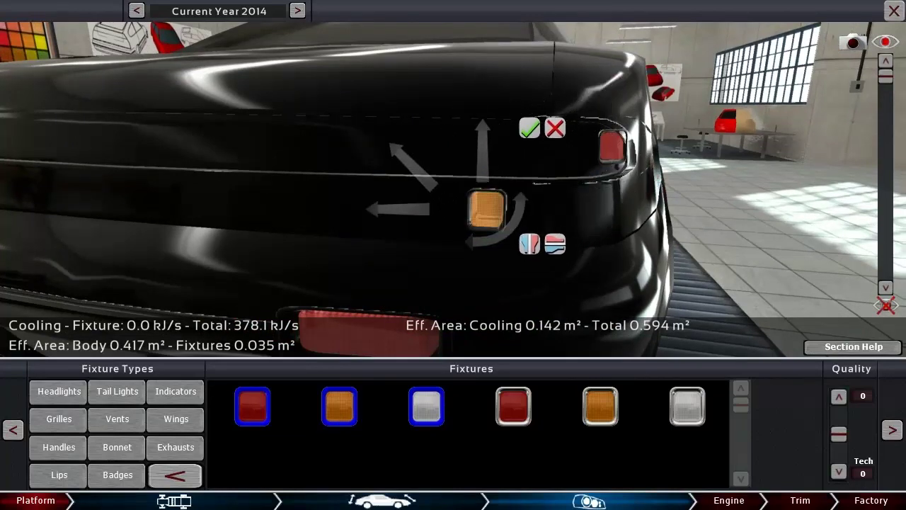
{"action": "left_click_drag", "start_coordinate": [429, 208], "coordinate": [395, 207]}
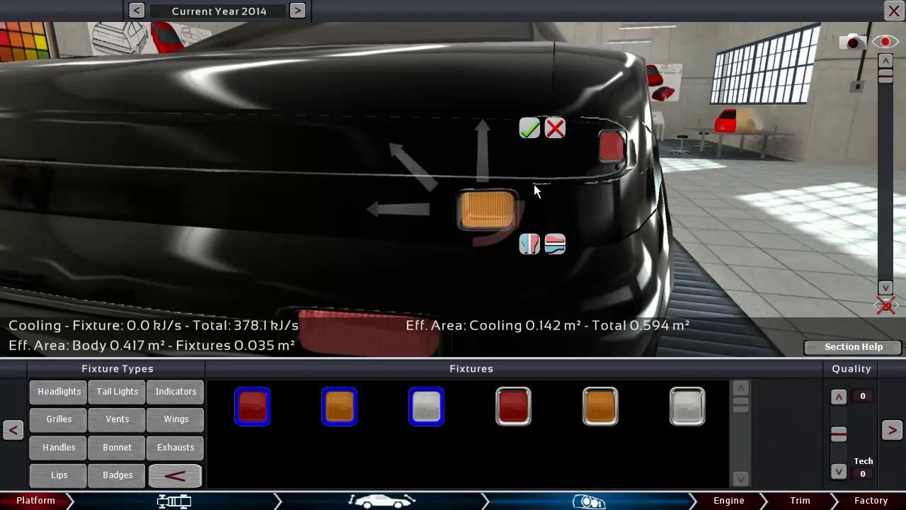
{"action": "left_click_drag", "start_coordinate": [498, 240], "coordinate": [502, 236]}
{"action": "left_click_drag", "start_coordinate": [484, 201], "coordinate": [555, 147]}
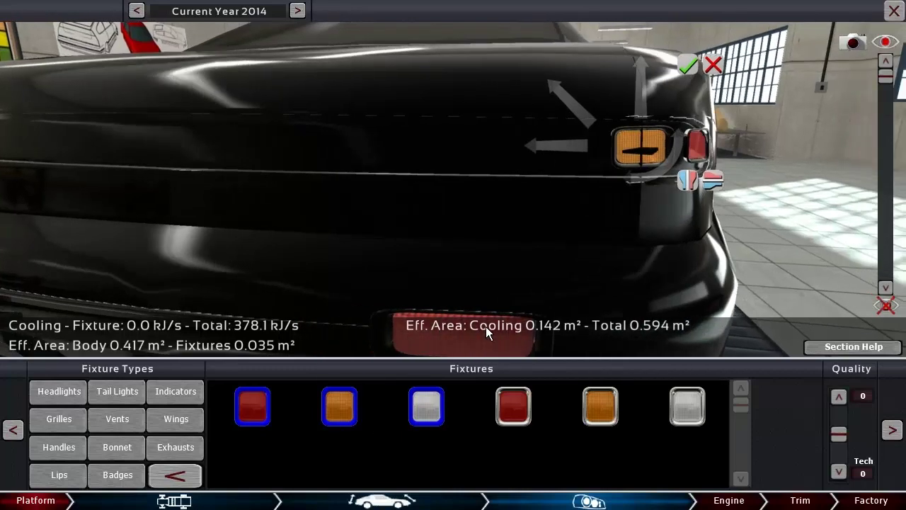
{"action": "mouse_move", "coordinate": [568, 142]}
{"action": "left_mouse_down"}
{"action": "mouse_move", "coordinate": [516, 162]}
{"action": "mouse_move", "coordinate": [508, 192]}
{"action": "mouse_move", "coordinate": [563, 135]}
{"action": "left_mouse_up"}
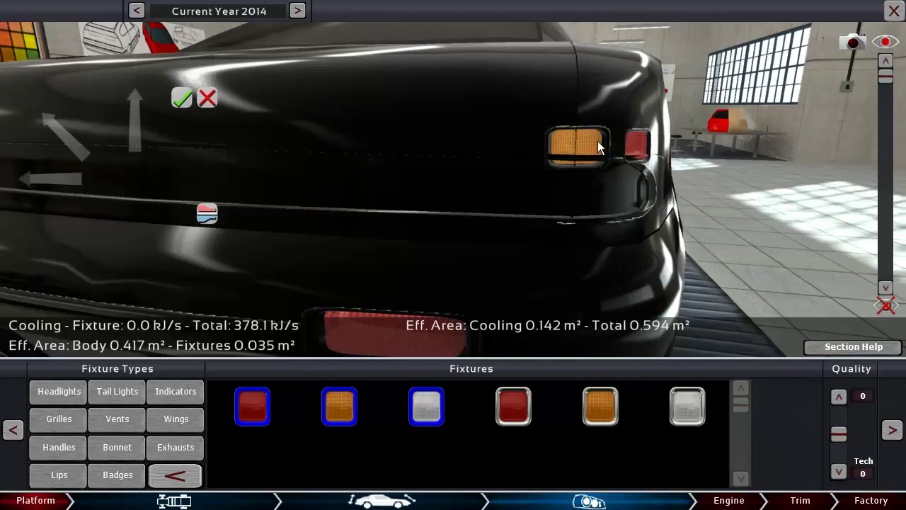
{"action": "mouse_move", "coordinate": [531, 211]}
{"action": "left_mouse_down"}
{"action": "mouse_move", "coordinate": [540, 174]}
{"action": "mouse_move", "coordinate": [539, 201]}
{"action": "left_mouse_up"}
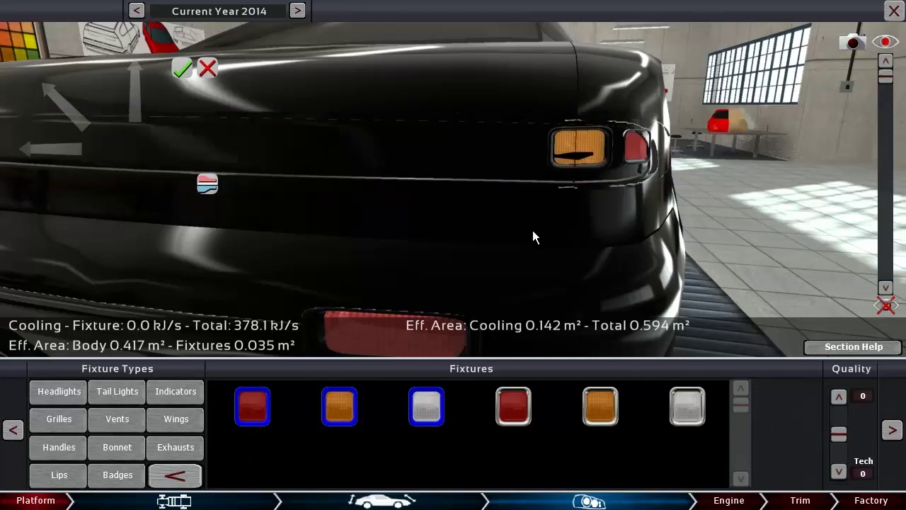
{"action": "mouse_move", "coordinate": [456, 166]}
{"action": "left_mouse_down"}
{"action": "mouse_move", "coordinate": [456, 177]}
{"action": "mouse_move", "coordinate": [466, 164]}
{"action": "left_mouse_up"}
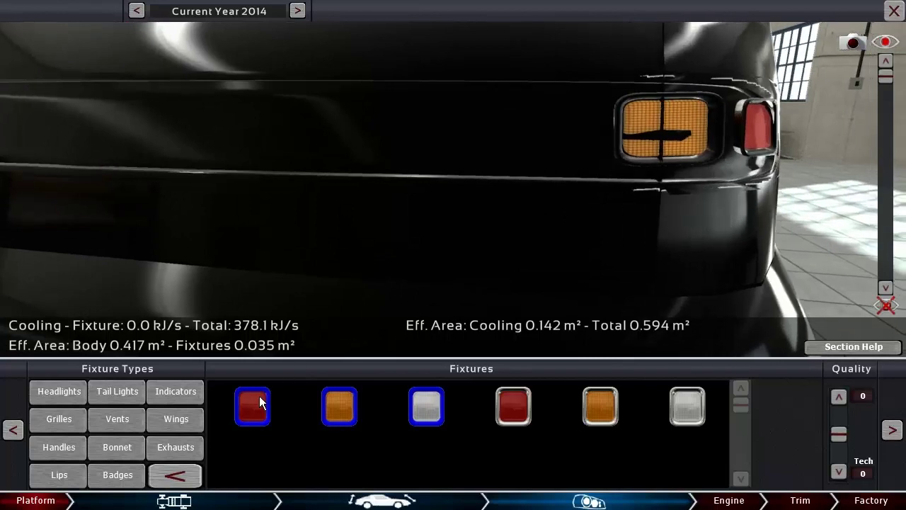
Add a large red tail light on the rear, shrunk and then widened
{"action": "left_click_drag", "start_coordinate": [260, 403], "coordinate": [504, 211]}
{"action": "mouse_move", "coordinate": [441, 180]}
{"action": "left_mouse_down"}
{"action": "mouse_move", "coordinate": [473, 254]}
{"action": "mouse_move", "coordinate": [463, 265]}
{"action": "mouse_move", "coordinate": [471, 265]}
{"action": "mouse_move", "coordinate": [441, 217]}
{"action": "mouse_move", "coordinate": [341, 205]}
{"action": "left_mouse_up"}
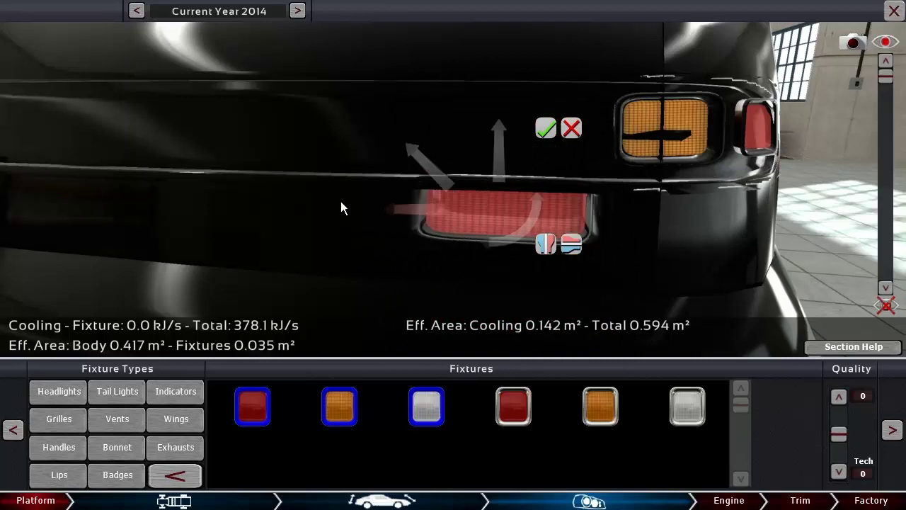
{"action": "mouse_move", "coordinate": [562, 214]}
{"action": "left_mouse_down"}
{"action": "mouse_move", "coordinate": [575, 189]}
{"action": "mouse_move", "coordinate": [561, 146]}
{"action": "mouse_move", "coordinate": [596, 148]}
{"action": "left_mouse_up"}
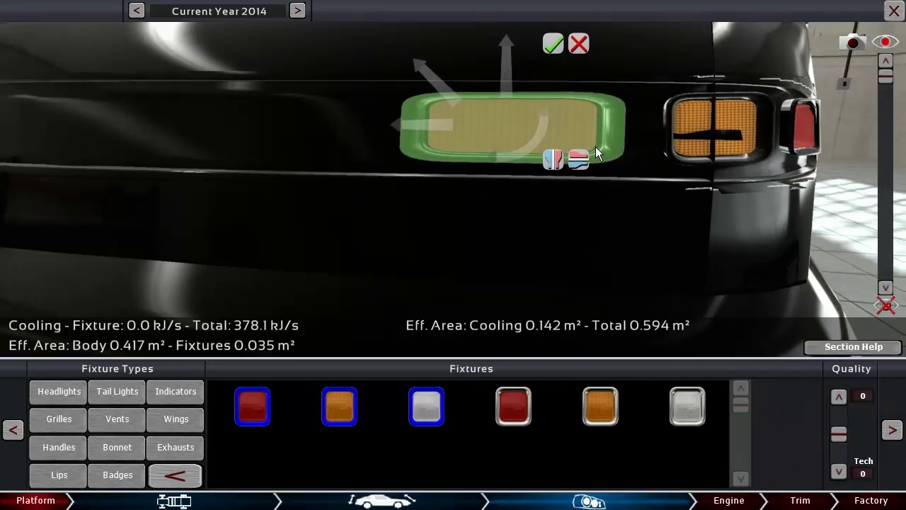
{"action": "scroll", "coordinate": [534, 274], "scroll_direction": "down", "scroll_amount": 5}
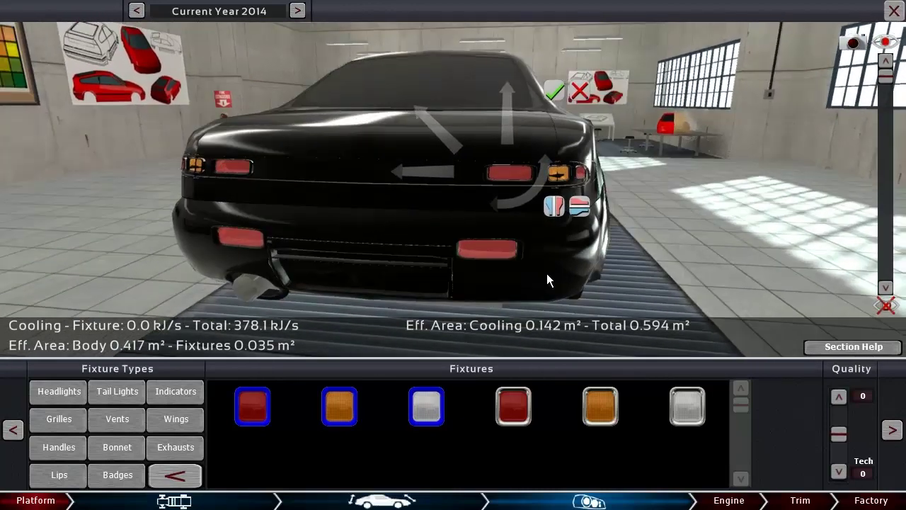
{"action": "scroll", "coordinate": [547, 274], "scroll_direction": "up", "scroll_amount": 5}
{"action": "left_click_drag", "start_coordinate": [546, 273], "coordinate": [510, 273]}
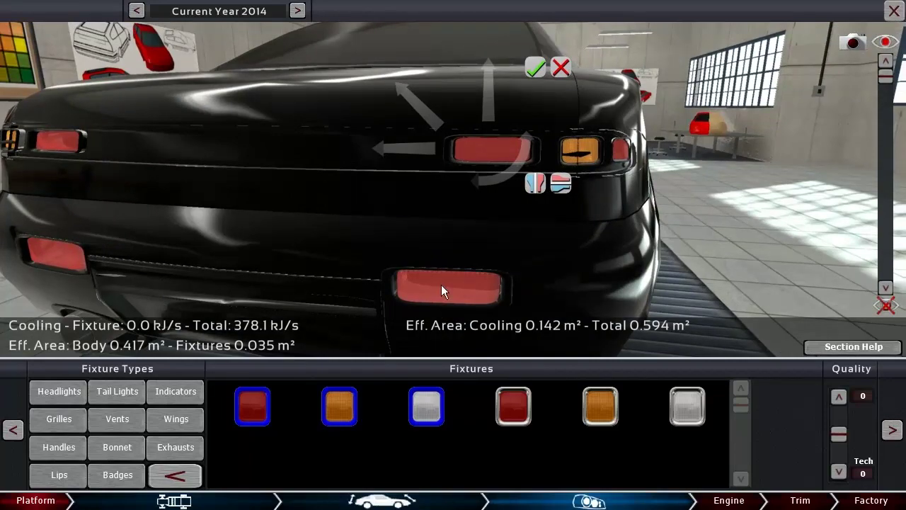
{"action": "left_click_drag", "start_coordinate": [441, 285], "coordinate": [490, 262]}
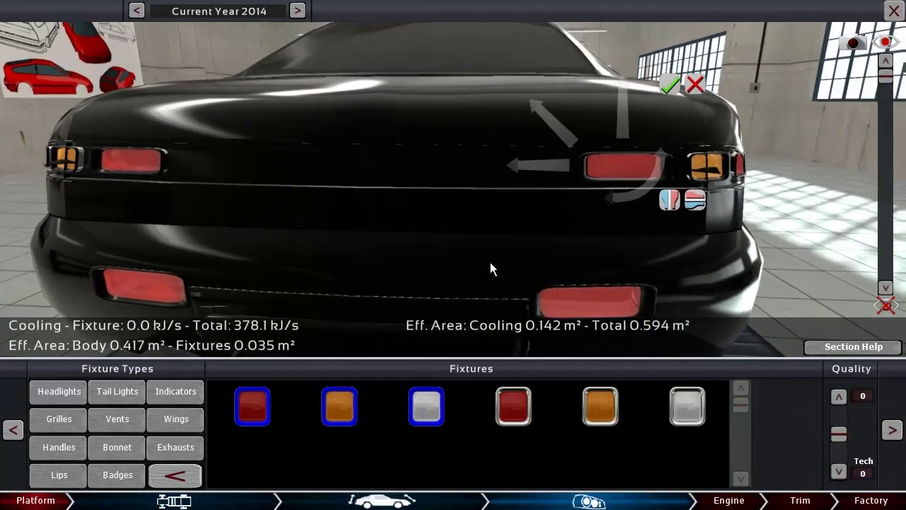
{"action": "scroll", "coordinate": [490, 262], "scroll_direction": "up", "scroll_amount": 5}
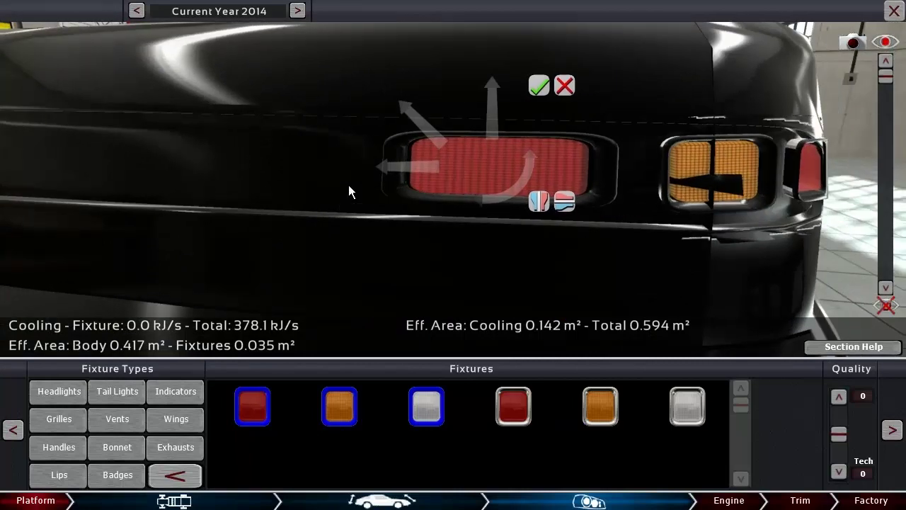
Shift the large red light and orange indicator left, narrowing the red and widening the orange
{"action": "left_click", "coordinate": [348, 184]}
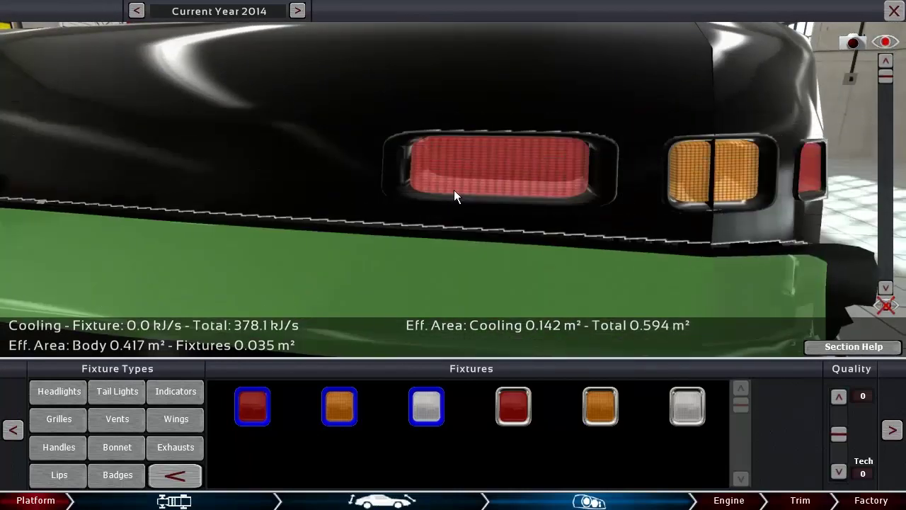
{"action": "left_click", "coordinate": [515, 159]}
{"action": "mouse_move", "coordinate": [429, 139]}
{"action": "left_mouse_down"}
{"action": "mouse_move", "coordinate": [418, 137]}
{"action": "mouse_move", "coordinate": [433, 135]}
{"action": "mouse_move", "coordinate": [458, 158]}
{"action": "mouse_move", "coordinate": [630, 182]}
{"action": "left_mouse_up"}
{"action": "left_click", "coordinate": [704, 180]}
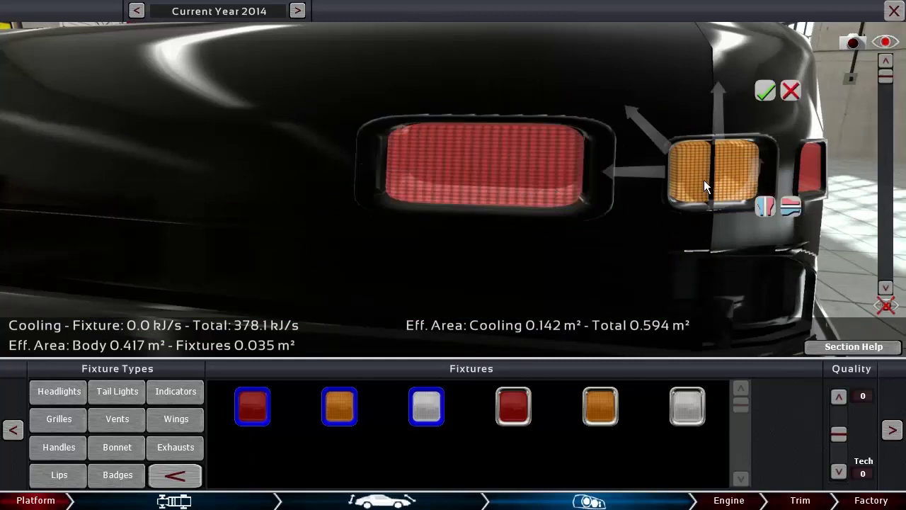
{"action": "mouse_move", "coordinate": [704, 180]}
{"action": "left_mouse_down"}
{"action": "mouse_move", "coordinate": [648, 138]}
{"action": "mouse_move", "coordinate": [642, 171]}
{"action": "mouse_move", "coordinate": [631, 171]}
{"action": "left_mouse_up"}
{"action": "left_click", "coordinate": [493, 171]}
{"action": "left_click_drag", "start_coordinate": [493, 170], "coordinate": [470, 174]}
Enlarge the small red corner light slightly
{"action": "left_click_drag", "start_coordinate": [611, 207], "coordinate": [575, 206]}
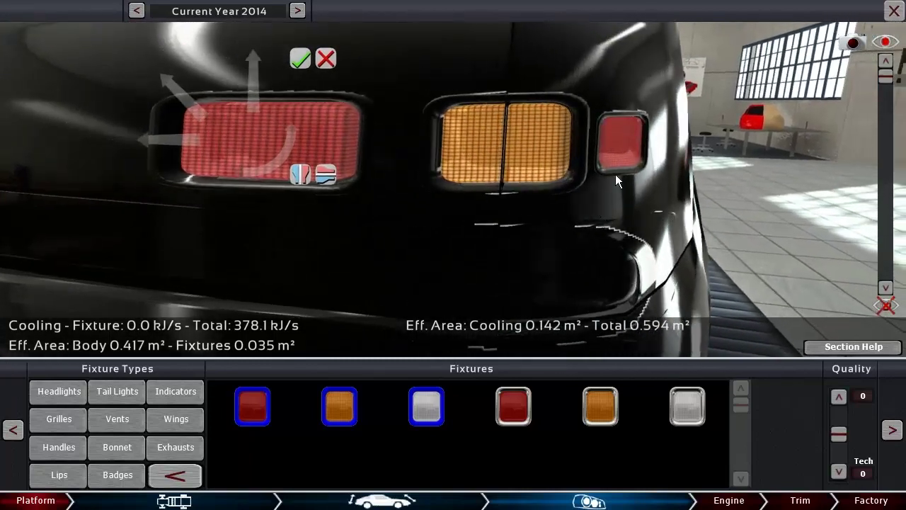
{"action": "left_click", "coordinate": [549, 148]}
{"action": "left_click", "coordinate": [618, 148]}
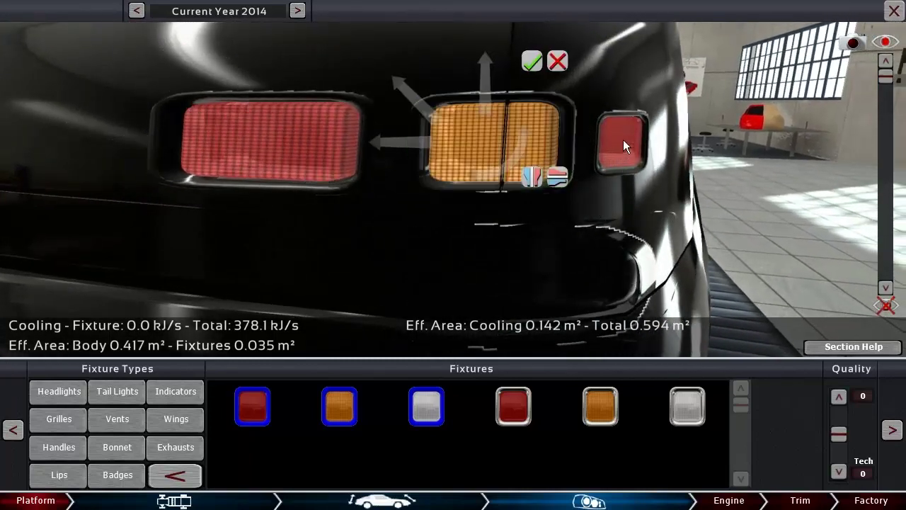
{"action": "left_click_drag", "start_coordinate": [587, 120], "coordinate": [558, 108]}
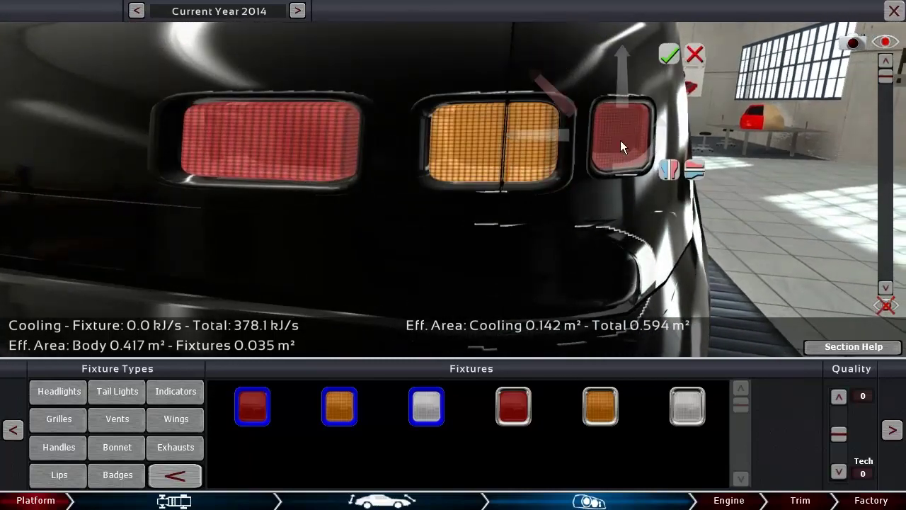
{"action": "left_click", "coordinate": [512, 157]}
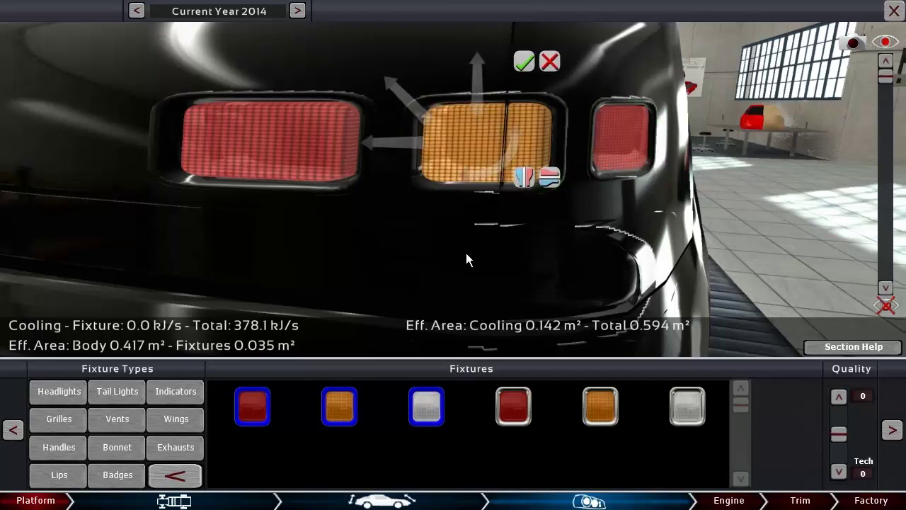
Raise the rear trim strip up across the tail lights
{"action": "left_click_drag", "start_coordinate": [466, 253], "coordinate": [474, 202]}
{"action": "left_click", "coordinate": [469, 193]}
{"action": "scroll", "coordinate": [489, 263], "scroll_direction": "down", "scroll_amount": 5}
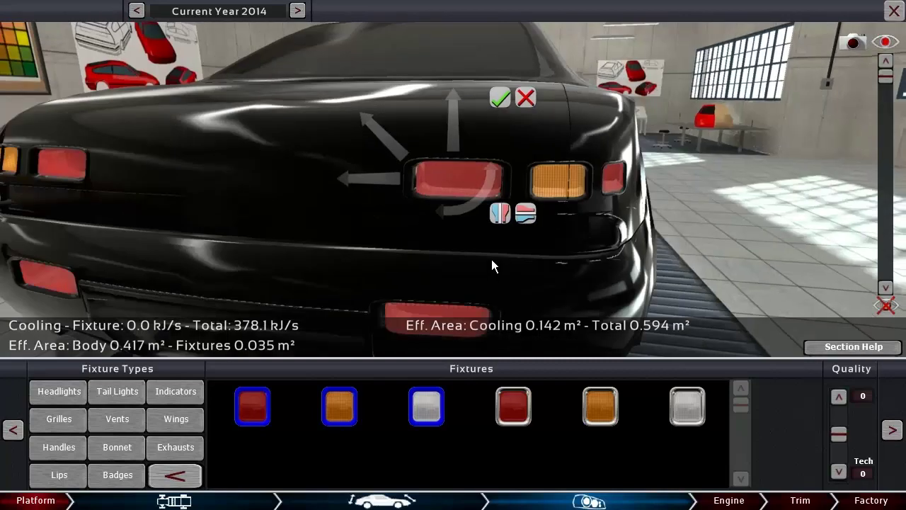
{"action": "left_click", "coordinate": [418, 202]}
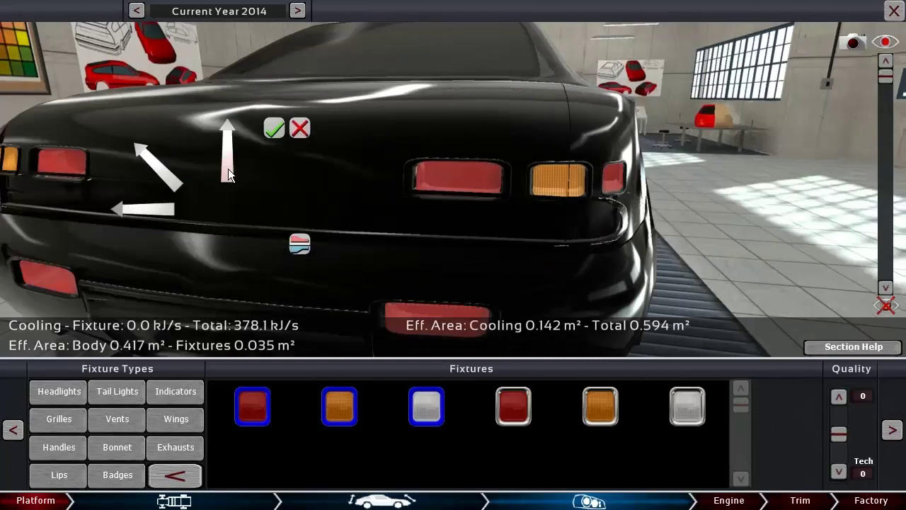
{"action": "left_click_drag", "start_coordinate": [228, 168], "coordinate": [231, 122]}
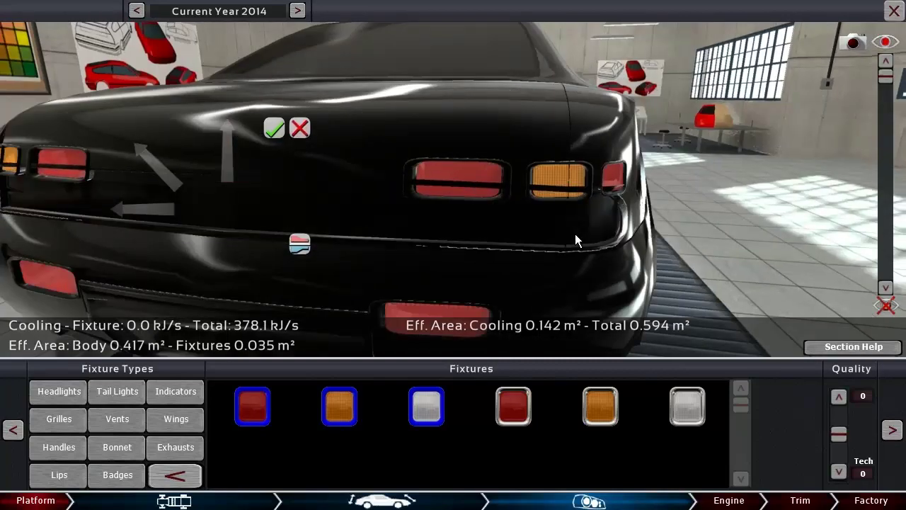
{"action": "left_click_drag", "start_coordinate": [575, 234], "coordinate": [576, 203]}
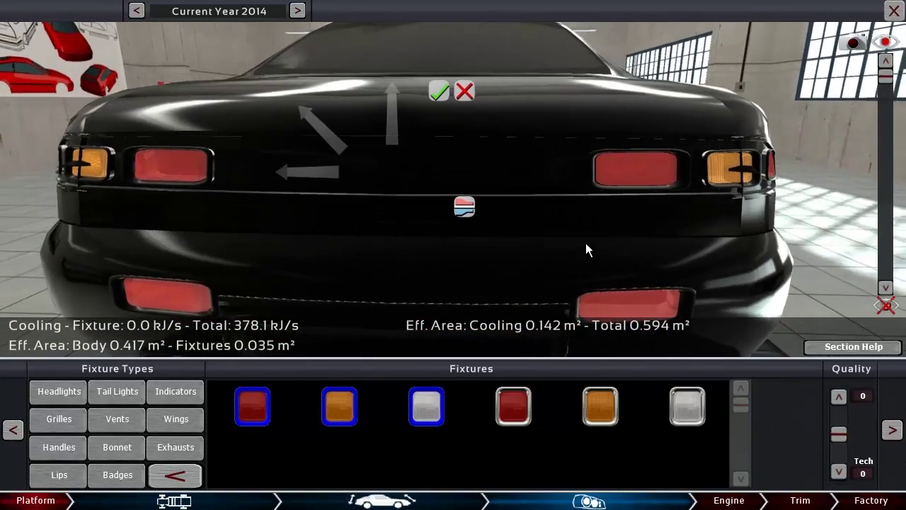
Add a mirrored pair of small square white lenses just inboard of the large red lights
{"action": "left_click", "coordinate": [429, 410]}
{"action": "left_click", "coordinate": [530, 225]}
{"action": "mouse_move", "coordinate": [457, 196]}
{"action": "left_mouse_down"}
{"action": "mouse_move", "coordinate": [490, 211]}
{"action": "mouse_move", "coordinate": [511, 243]}
{"action": "mouse_move", "coordinate": [567, 171]}
{"action": "left_mouse_up"}
{"action": "mouse_move", "coordinate": [559, 210]}
{"action": "left_mouse_down"}
{"action": "mouse_move", "coordinate": [537, 194]}
{"action": "mouse_move", "coordinate": [544, 174]}
{"action": "left_mouse_up"}
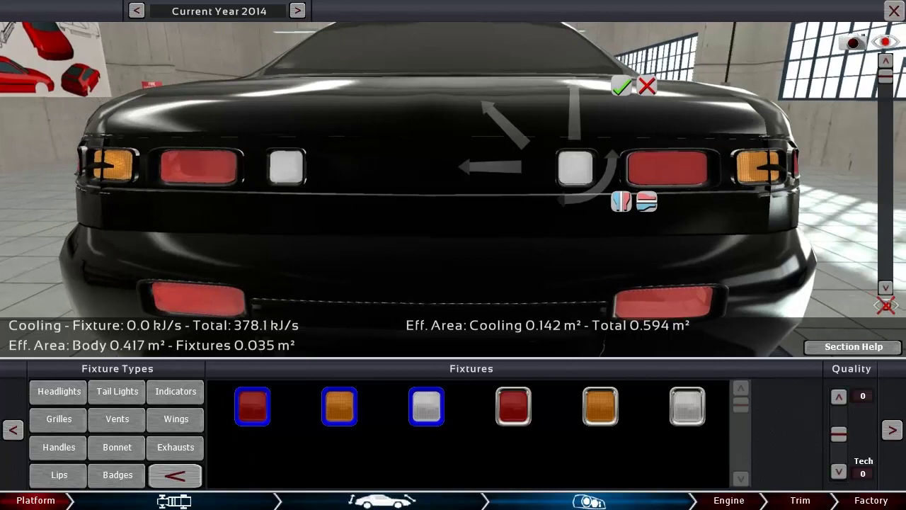
Place a round badge at the centre of the boot lid, just above the tail light band
{"action": "left_click", "coordinate": [118, 475]}
{"action": "left_click", "coordinate": [429, 219]}
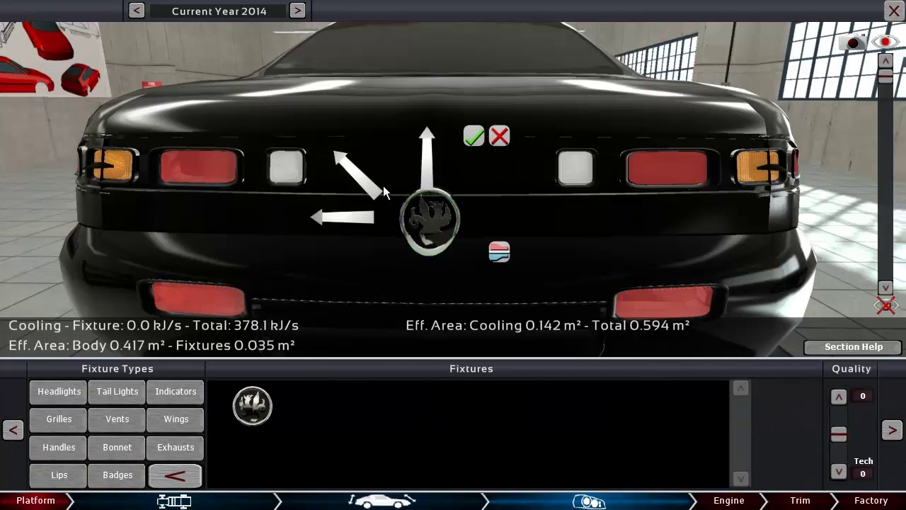
{"action": "left_click", "coordinate": [501, 138]}
{"action": "left_click", "coordinate": [117, 474]}
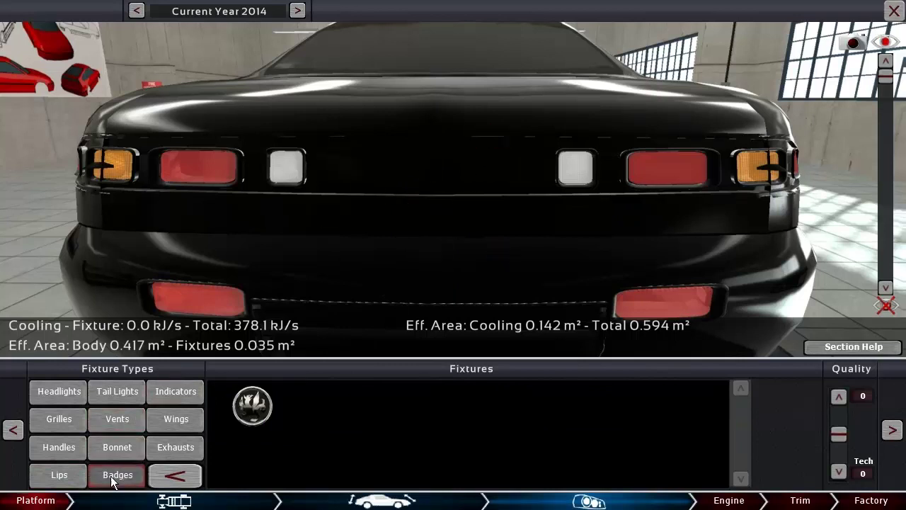
{"action": "left_click", "coordinate": [255, 414]}
{"action": "left_click", "coordinate": [427, 215]}
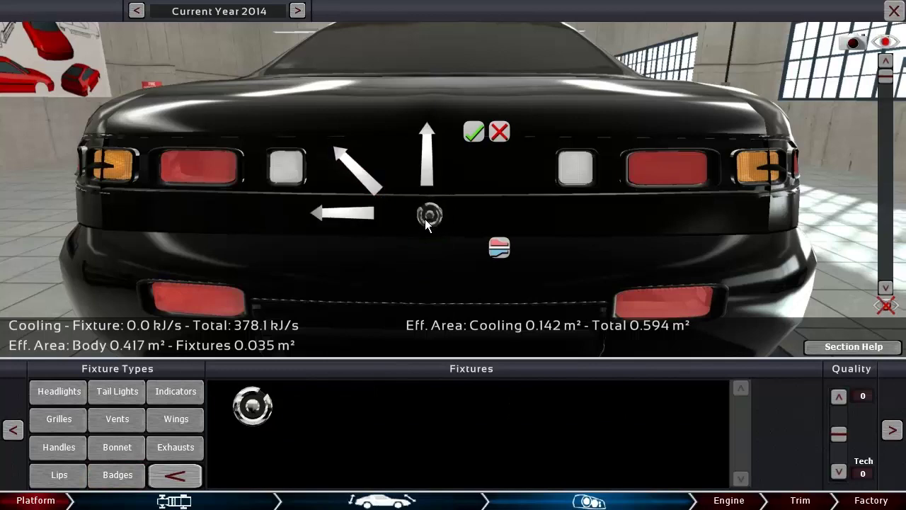
{"action": "left_click_drag", "start_coordinate": [425, 219], "coordinate": [430, 170]}
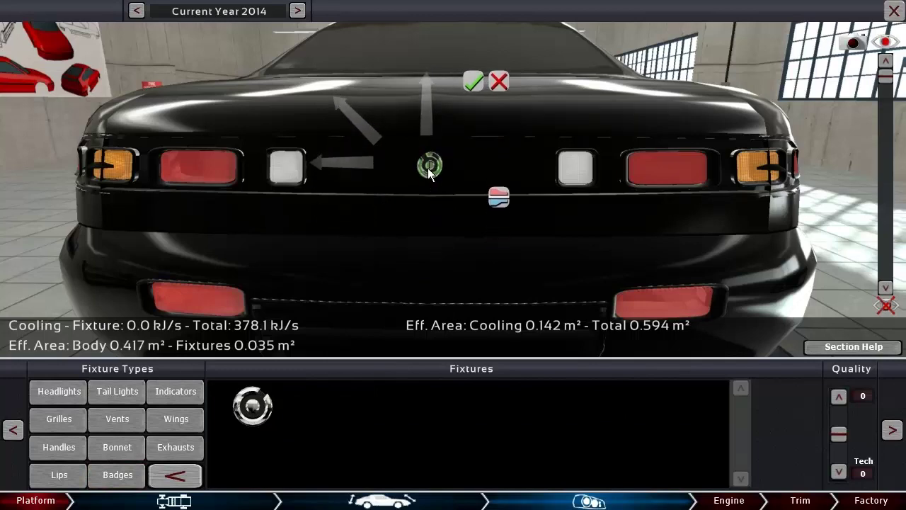
{"action": "mouse_move", "coordinate": [433, 234]}
{"action": "left_mouse_down"}
{"action": "mouse_move", "coordinate": [435, 252]}
{"action": "mouse_move", "coordinate": [421, 250]}
{"action": "mouse_move", "coordinate": [431, 265]}
{"action": "mouse_move", "coordinate": [417, 269]}
{"action": "mouse_move", "coordinate": [446, 273]}
{"action": "mouse_move", "coordinate": [401, 265]}
{"action": "mouse_move", "coordinate": [453, 273]}
{"action": "left_mouse_up"}
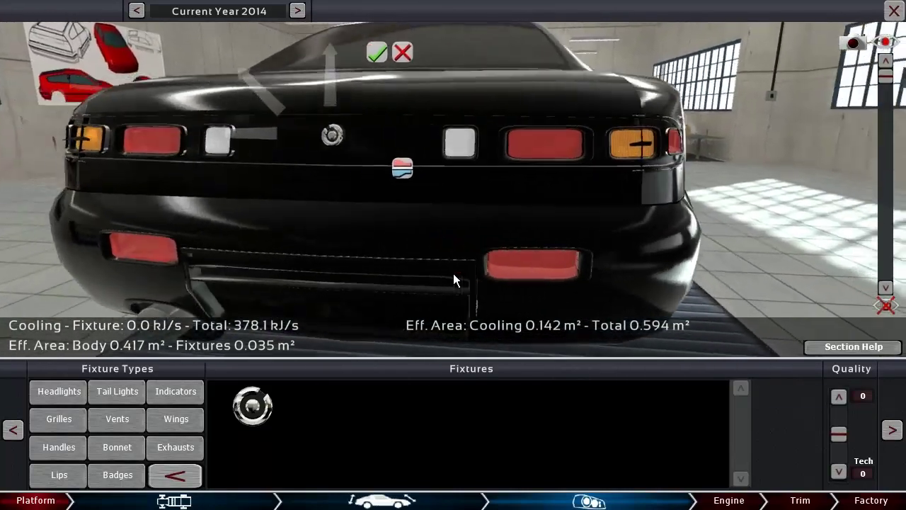
Add a thin chrome grille strip on the trunk, flattened and stretched across the rear
{"action": "left_click", "coordinate": [59, 419]}
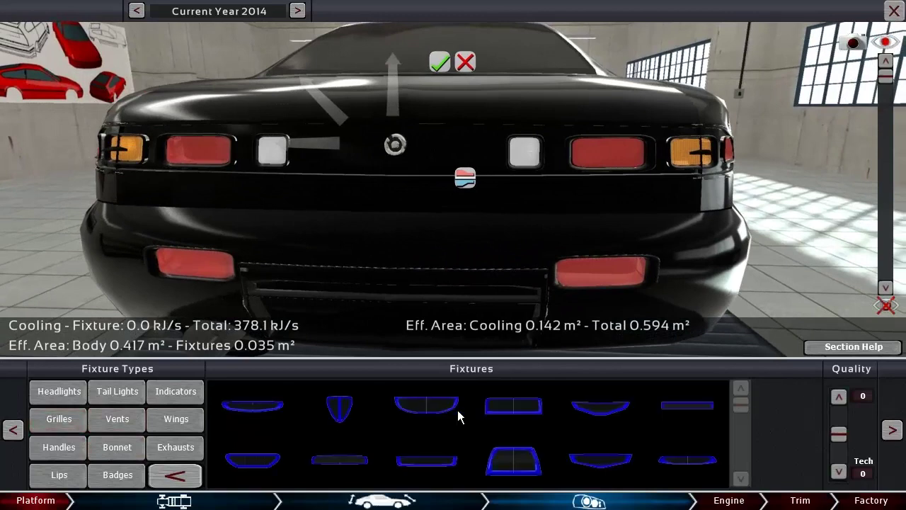
{"action": "left_click", "coordinate": [673, 401]}
{"action": "left_click", "coordinate": [447, 199]}
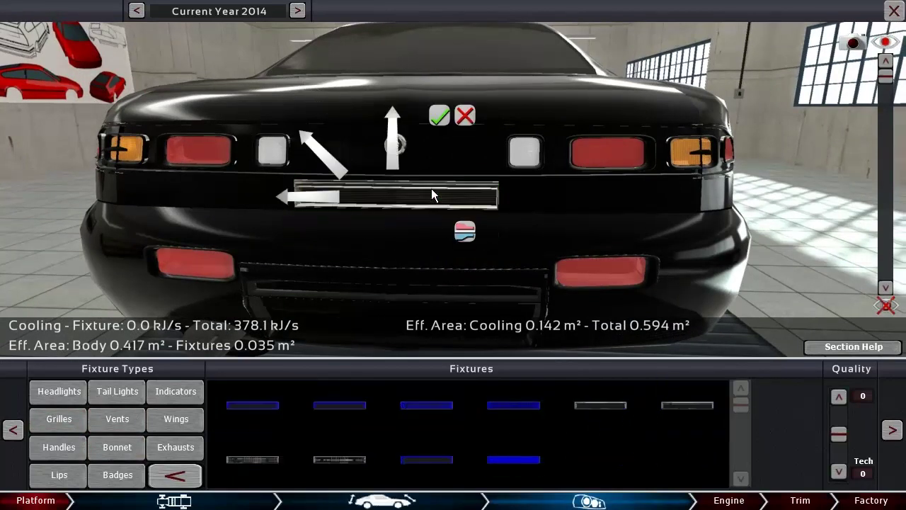
{"action": "mouse_move", "coordinate": [388, 162]}
{"action": "left_mouse_down"}
{"action": "mouse_move", "coordinate": [399, 206]}
{"action": "mouse_move", "coordinate": [380, 386]}
{"action": "mouse_move", "coordinate": [337, 203]}
{"action": "mouse_move", "coordinate": [92, 226]}
{"action": "left_mouse_up"}
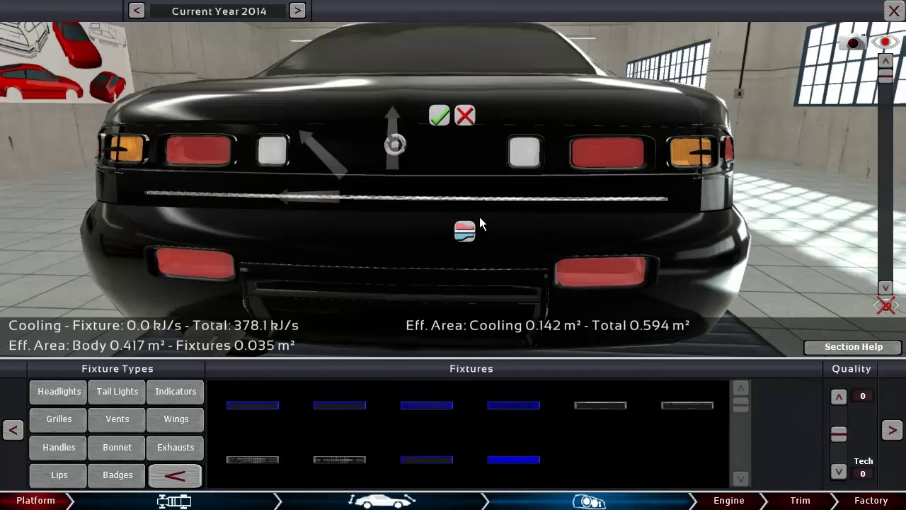
{"action": "left_click_drag", "start_coordinate": [480, 216], "coordinate": [607, 206]}
{"action": "scroll", "coordinate": [606, 209], "scroll_direction": "up", "scroll_amount": 3}
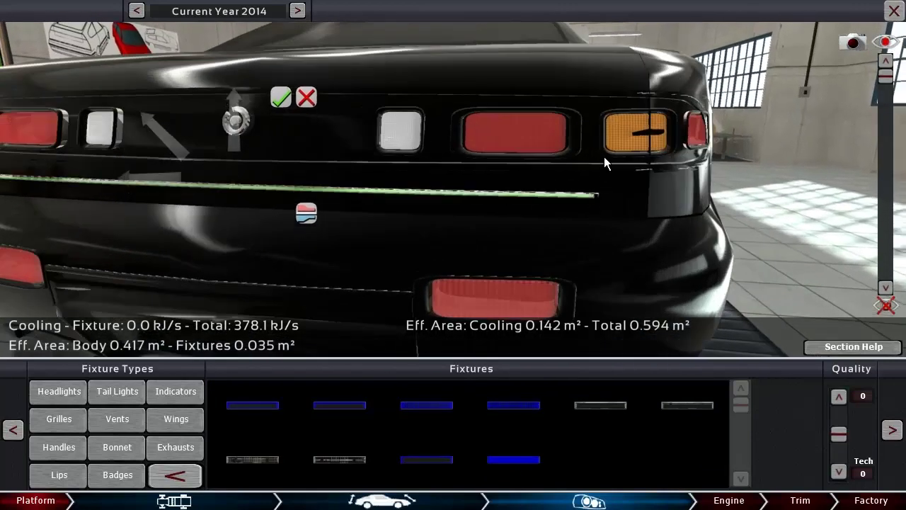
{"action": "left_click_drag", "start_coordinate": [608, 150], "coordinate": [614, 147]}
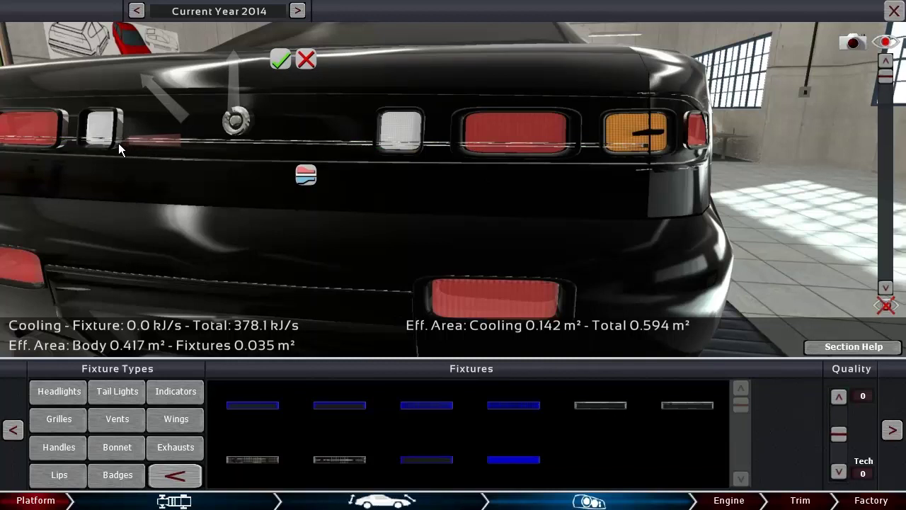
{"action": "left_click_drag", "start_coordinate": [434, 219], "coordinate": [421, 286]}
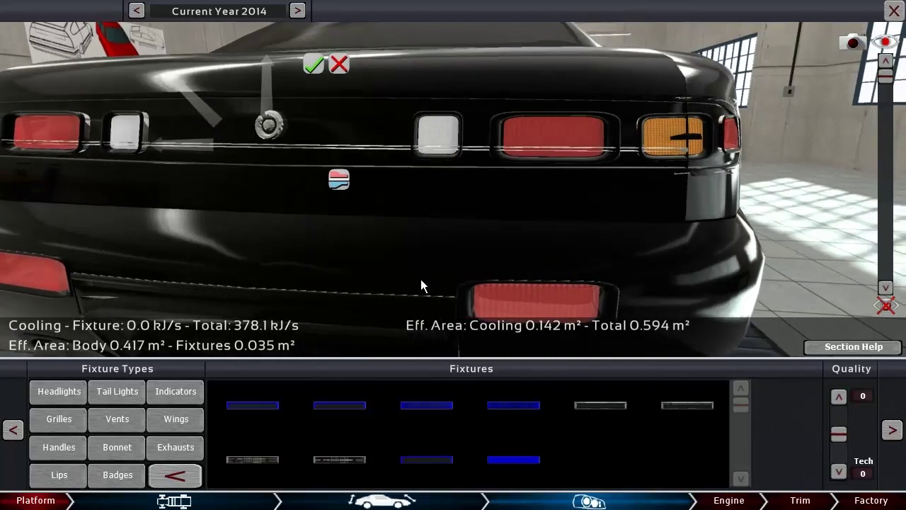
Add two more chrome strips, stretched across the full rear width and raised to the tail-light line
{"action": "left_click", "coordinate": [689, 405]}
{"action": "left_click", "coordinate": [380, 192]}
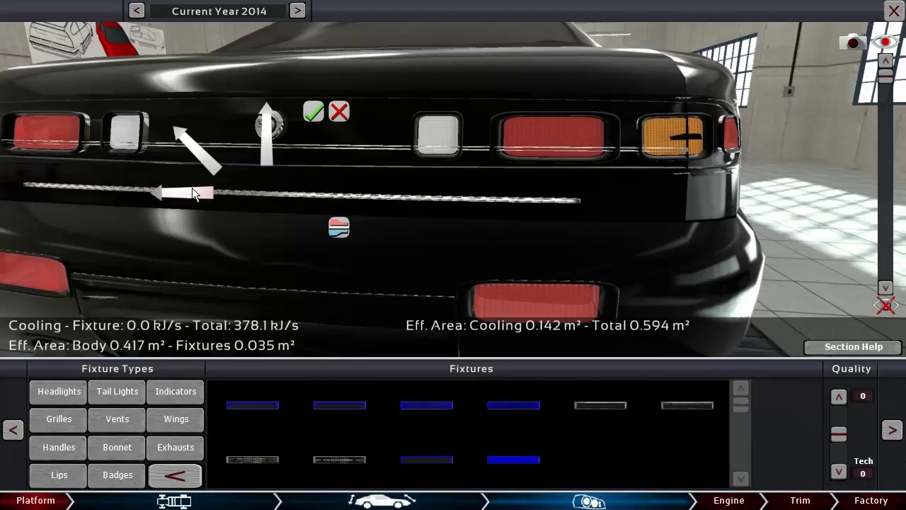
{"action": "mouse_move", "coordinate": [192, 188]}
{"action": "left_mouse_down"}
{"action": "mouse_move", "coordinate": [83, 208]}
{"action": "mouse_move", "coordinate": [124, 225]}
{"action": "left_mouse_up"}
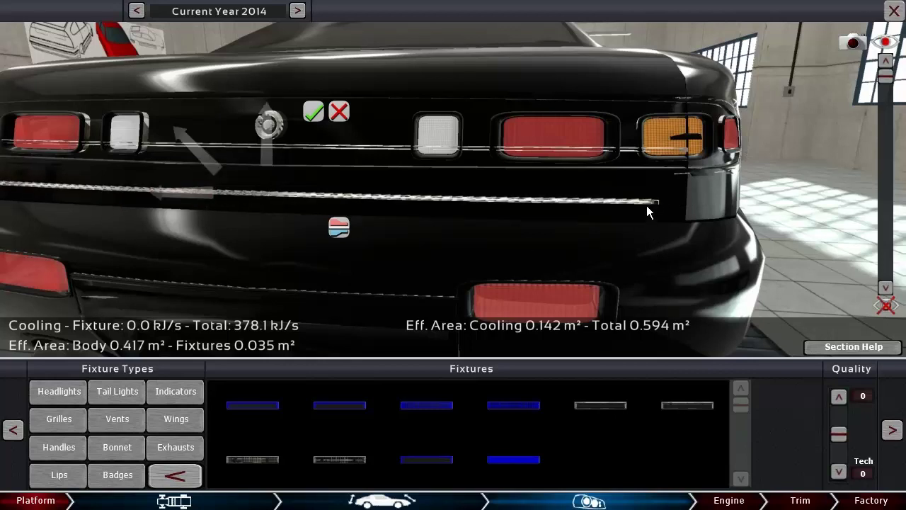
{"action": "mouse_move", "coordinate": [651, 200]}
{"action": "left_mouse_down"}
{"action": "mouse_move", "coordinate": [653, 140]}
{"action": "mouse_move", "coordinate": [661, 139]}
{"action": "left_mouse_up"}
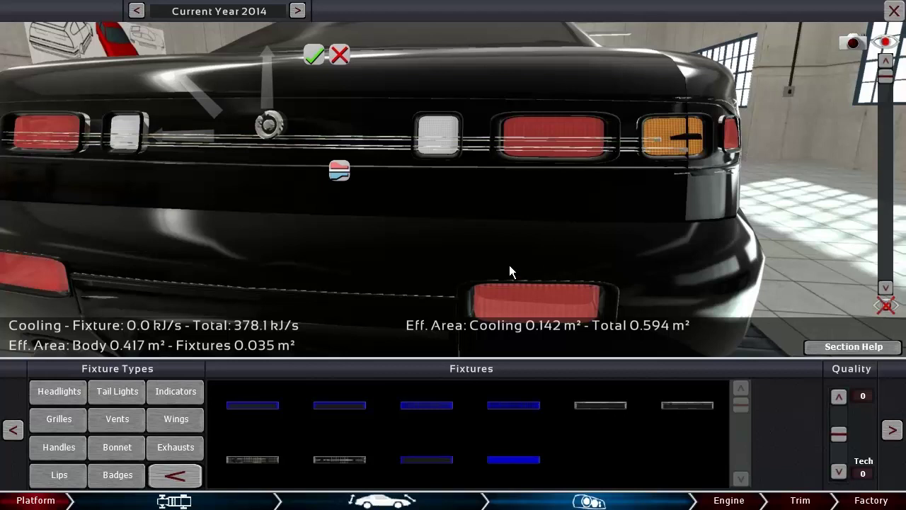
{"action": "left_click", "coordinate": [673, 386]}
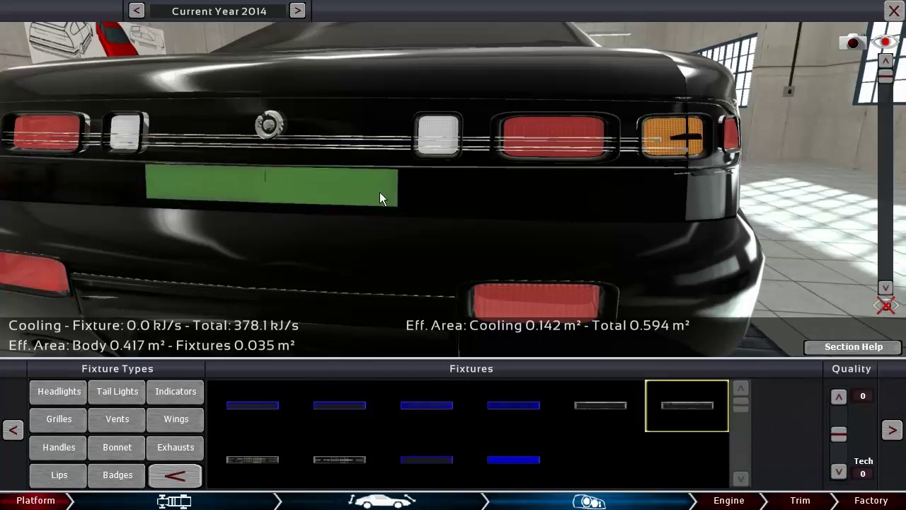
{"action": "left_click", "coordinate": [380, 192]}
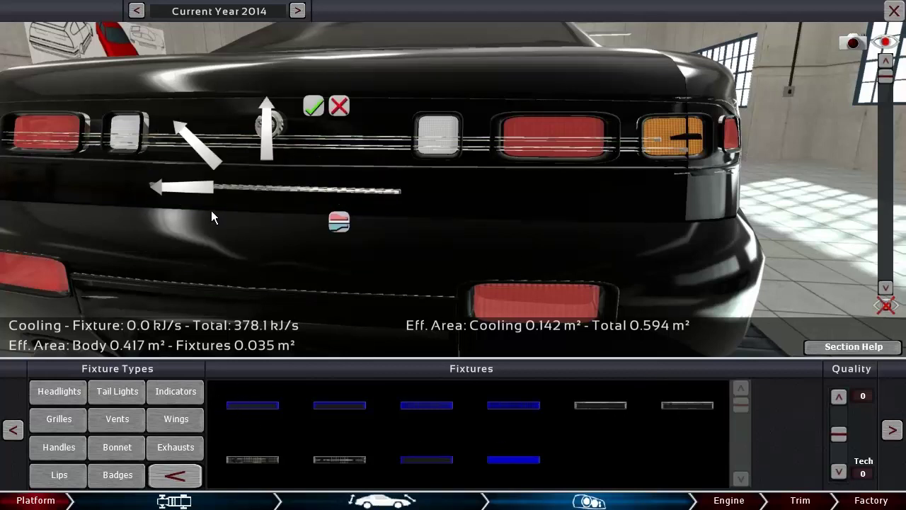
{"action": "mouse_move", "coordinate": [135, 194]}
{"action": "left_mouse_down"}
{"action": "mouse_move", "coordinate": [0, 223]}
{"action": "mouse_move", "coordinate": [8, 221]}
{"action": "left_mouse_up"}
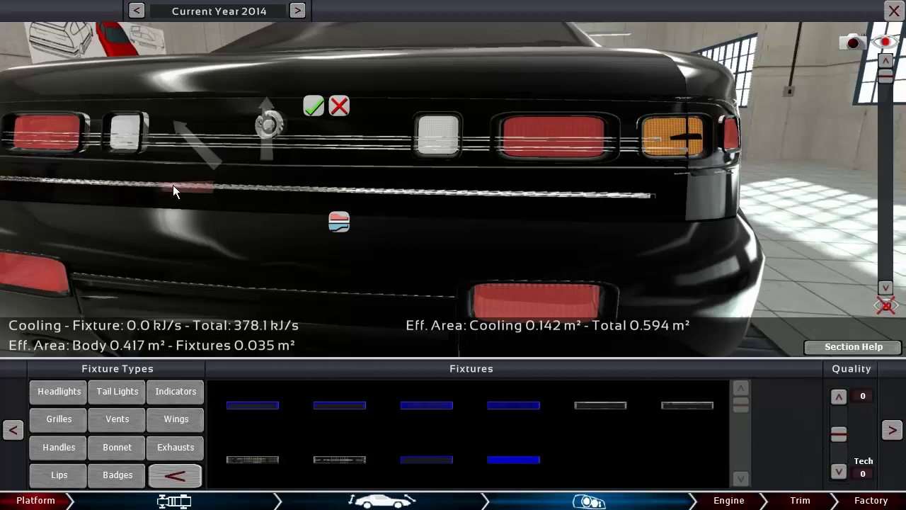
{"action": "mouse_move", "coordinate": [622, 200]}
{"action": "left_mouse_down"}
{"action": "mouse_move", "coordinate": [632, 157]}
{"action": "mouse_move", "coordinate": [623, 119]}
{"action": "mouse_move", "coordinate": [614, 122]}
{"action": "left_mouse_up"}
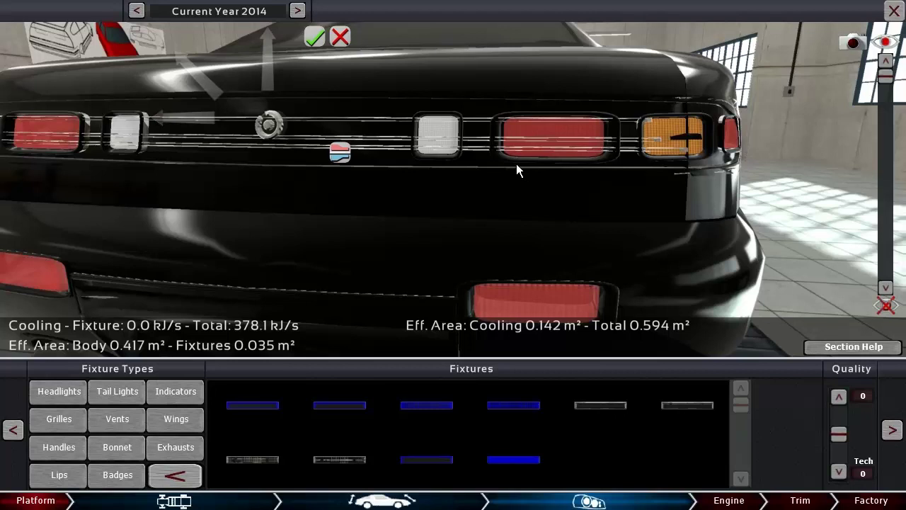
Fine-tune the chrome strips' heights so they sit between the tail lights
{"action": "mouse_move", "coordinate": [516, 165]}
{"action": "left_mouse_down"}
{"action": "mouse_move", "coordinate": [507, 242]}
{"action": "mouse_move", "coordinate": [390, 137]}
{"action": "mouse_move", "coordinate": [379, 142]}
{"action": "left_mouse_up"}
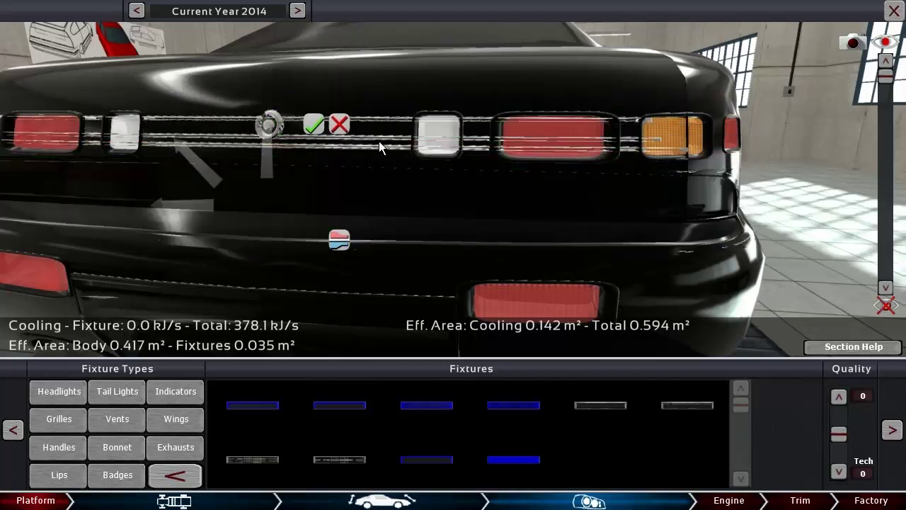
{"action": "left_click", "coordinate": [387, 138]}
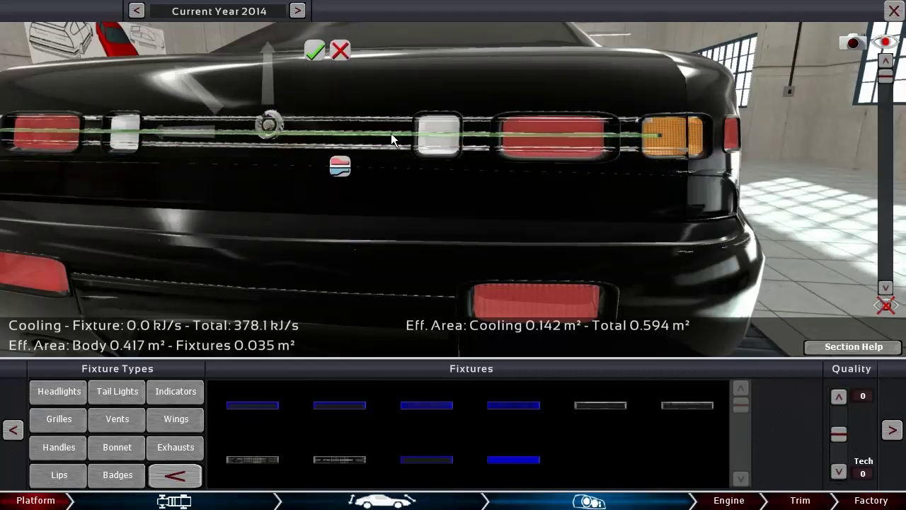
{"action": "left_click_drag", "start_coordinate": [466, 190], "coordinate": [465, 131]}
{"action": "left_click_drag", "start_coordinate": [477, 214], "coordinate": [411, 196]}
{"action": "mouse_move", "coordinate": [347, 157]}
{"action": "left_mouse_down"}
{"action": "mouse_move", "coordinate": [356, 150]}
{"action": "mouse_move", "coordinate": [372, 212]}
{"action": "left_mouse_up"}
{"action": "scroll", "coordinate": [371, 213], "scroll_direction": "down", "scroll_amount": 5}
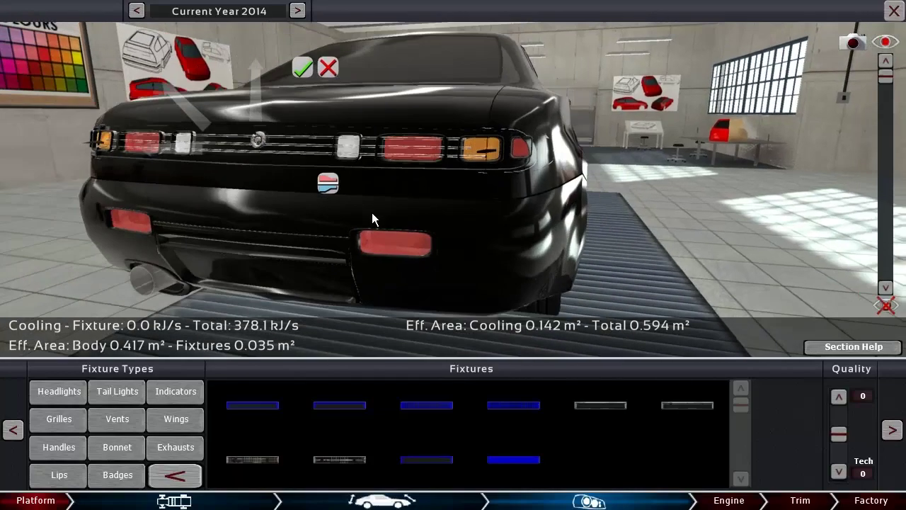
{"action": "scroll", "coordinate": [431, 268], "scroll_direction": "up", "scroll_amount": 3}
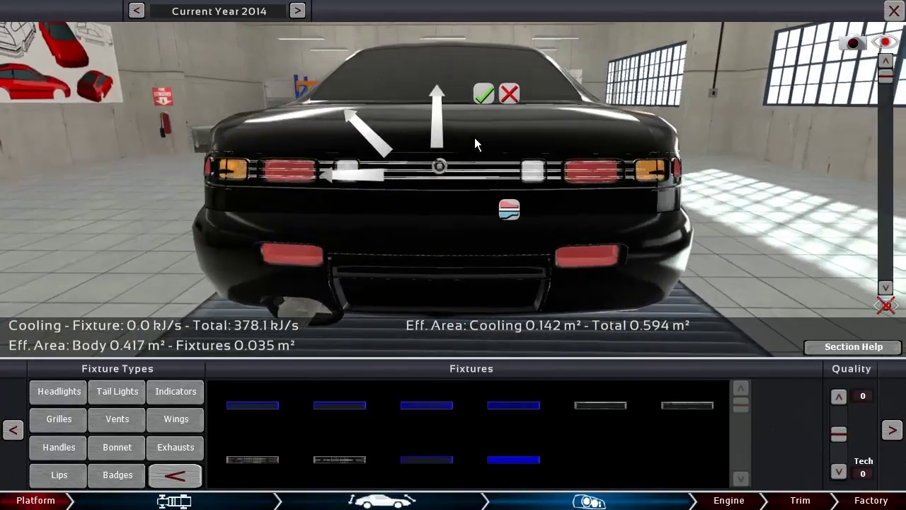
Confirm the chrome strips, then place the second wing style on the trunk lid and widen it
{"action": "left_click", "coordinate": [479, 93]}
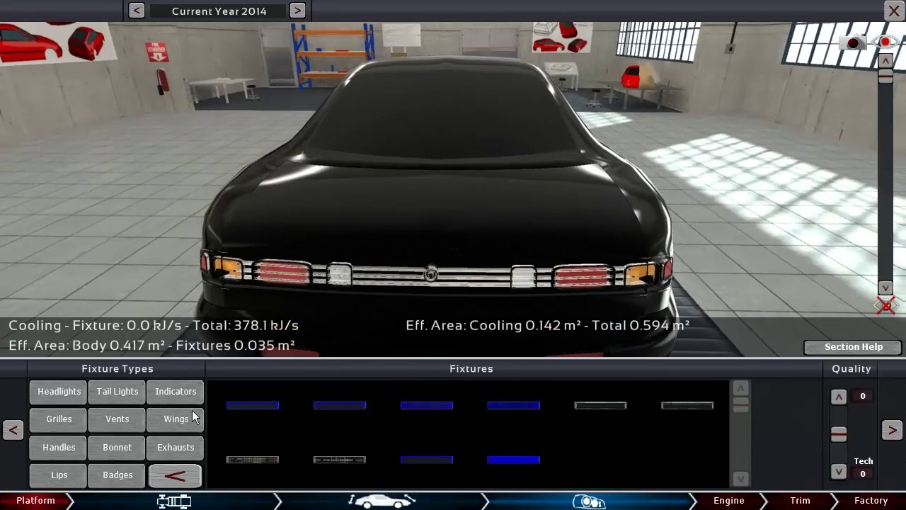
{"action": "left_click", "coordinate": [176, 419]}
{"action": "left_click_drag", "start_coordinate": [336, 234], "coordinate": [416, 204]}
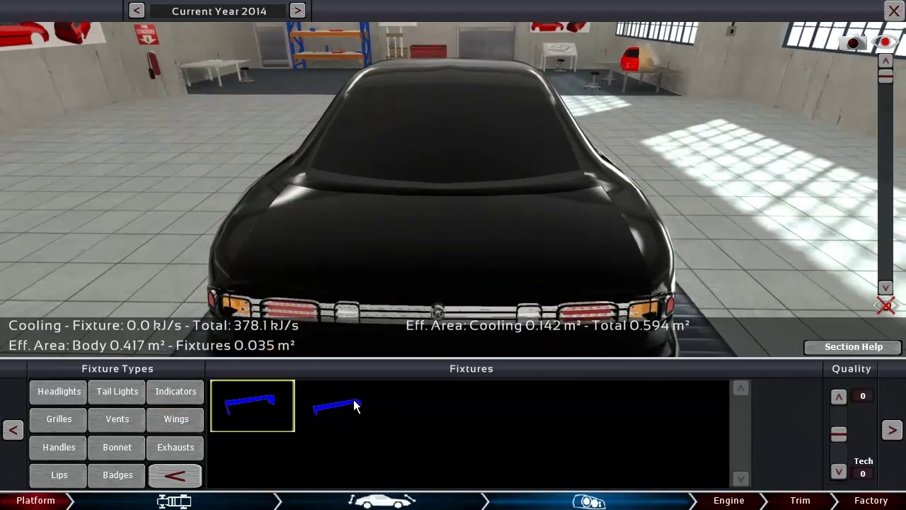
{"action": "left_click", "coordinate": [333, 407]}
{"action": "left_click", "coordinate": [490, 245]}
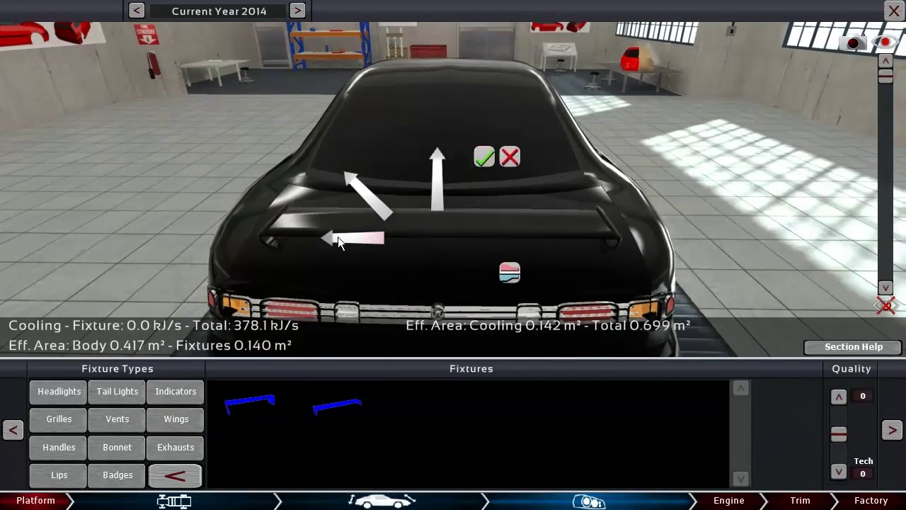
{"action": "mouse_move", "coordinate": [338, 237]}
{"action": "left_mouse_down"}
{"action": "mouse_move", "coordinate": [347, 239]}
{"action": "mouse_move", "coordinate": [88, 260]}
{"action": "mouse_move", "coordinate": [113, 256]}
{"action": "left_mouse_up"}
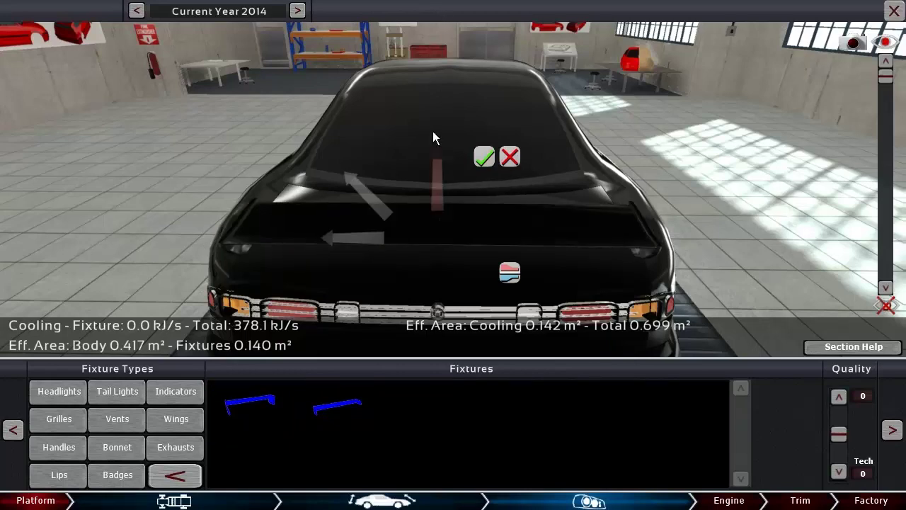
{"action": "left_click_drag", "start_coordinate": [459, 202], "coordinate": [490, 224]}
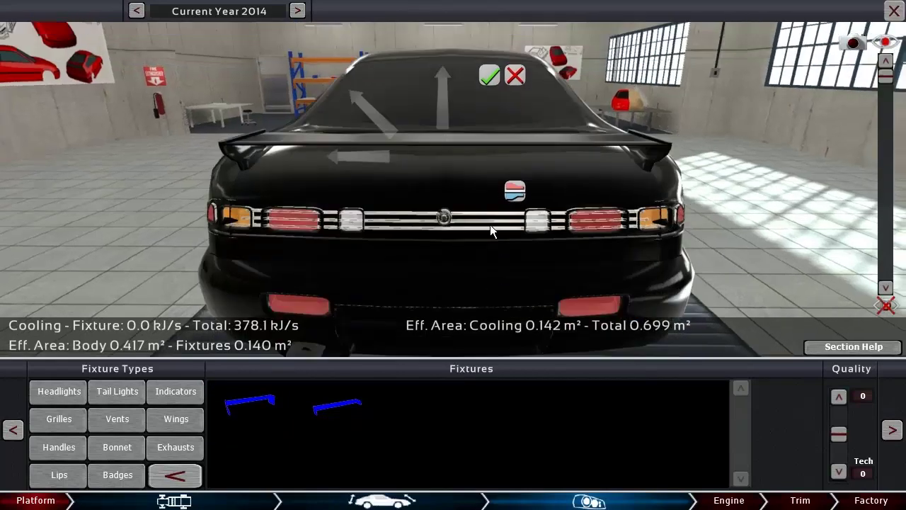
Accept the rear wing so it stays fixed across the boot lid
{"action": "left_click", "coordinate": [494, 34]}
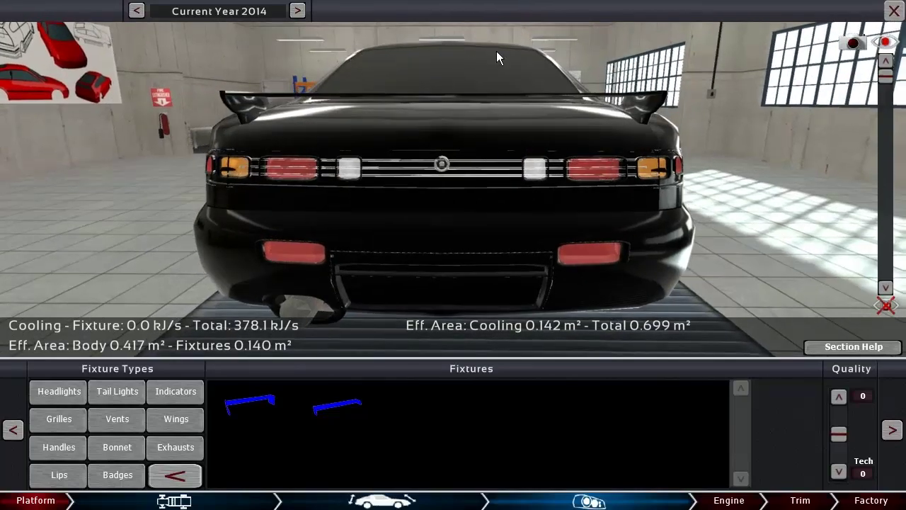